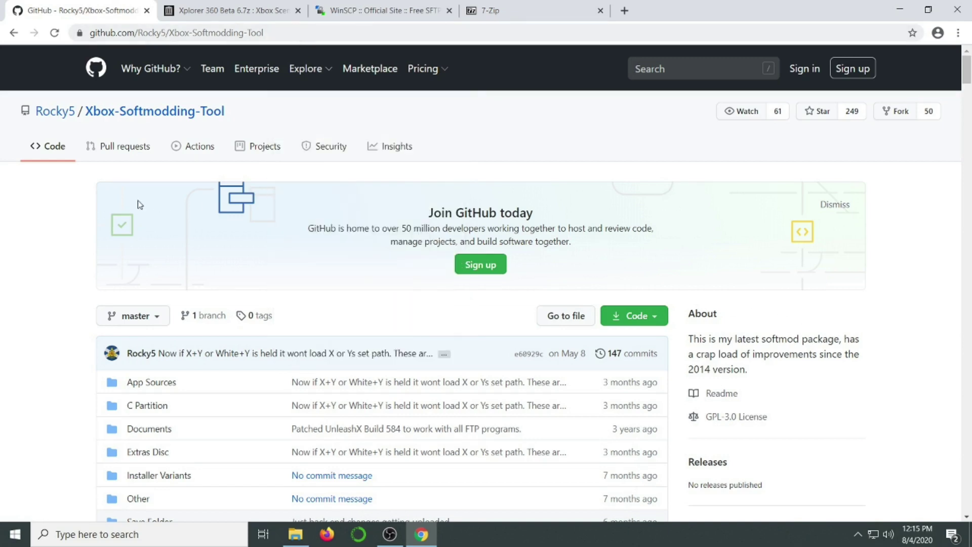
Follow the README's Installation download link to Google Drive and download the Build v1.1.7 folder
scroll(76, 208, "down", 6)
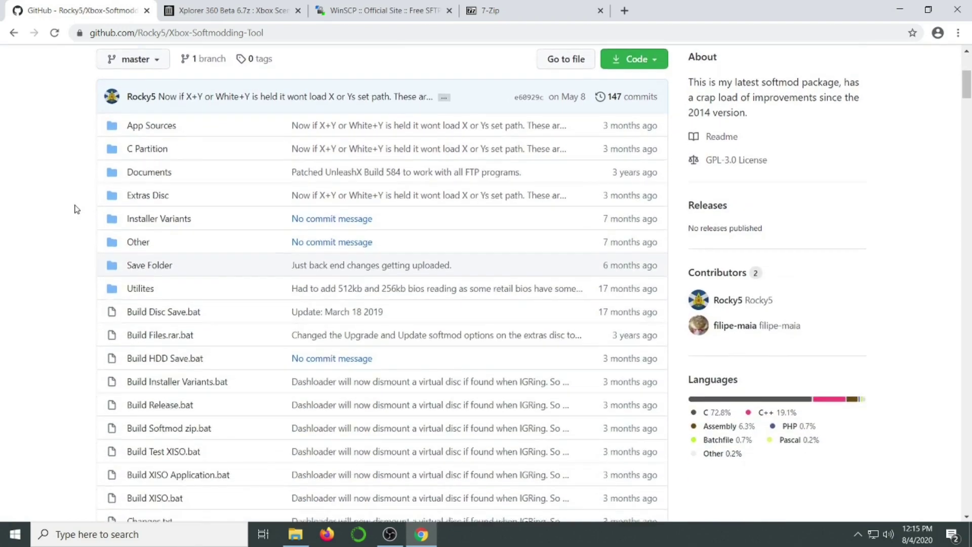
scroll(76, 209, "down", 7)
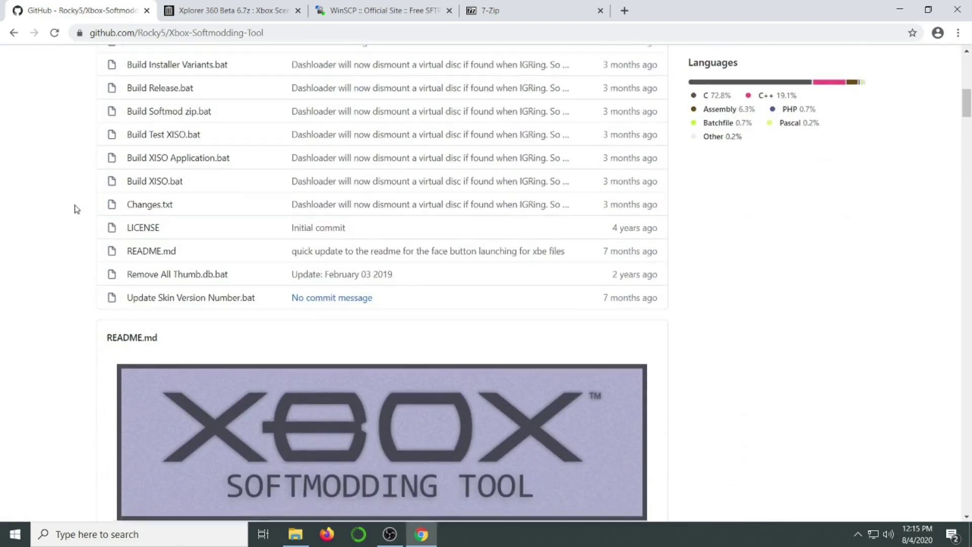
scroll(76, 209, "down", 8)
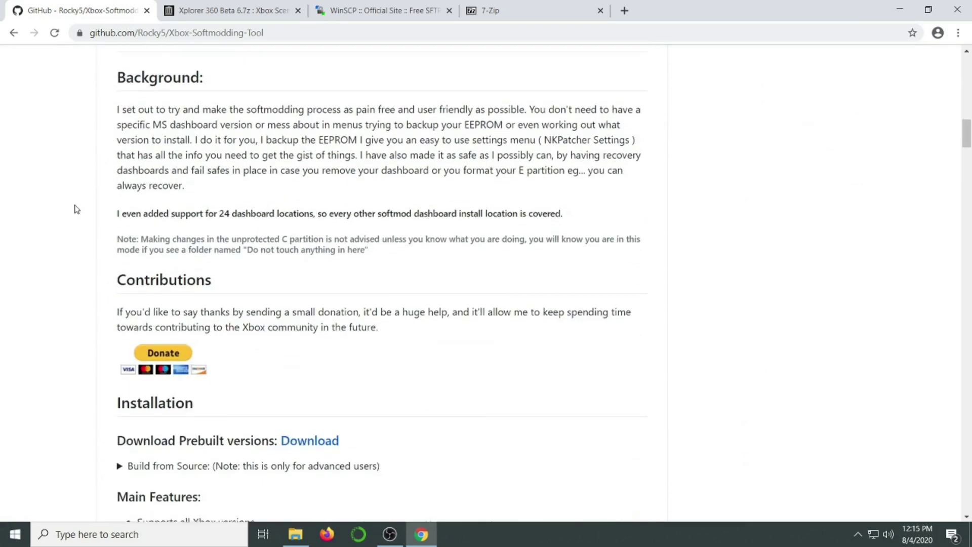
scroll(76, 209, "down", 1)
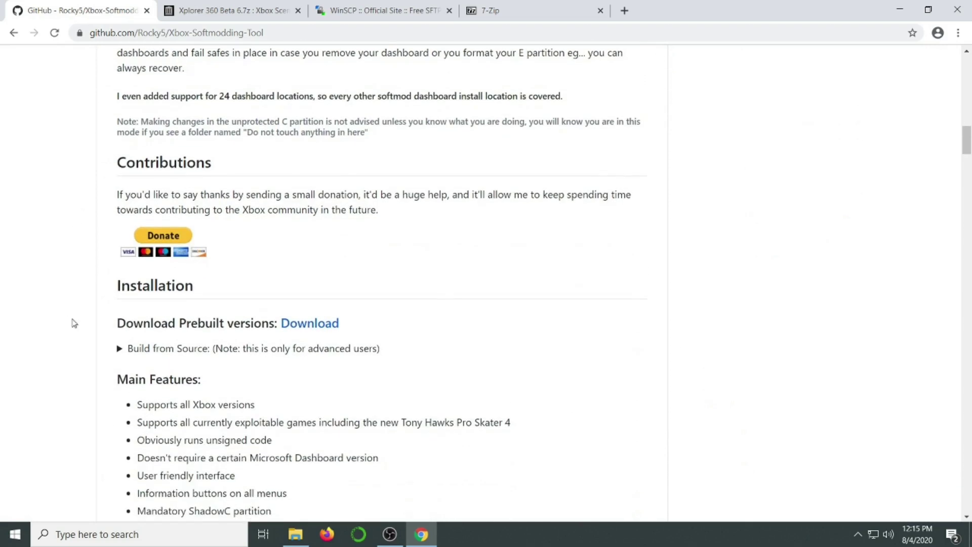
left_click(326, 323)
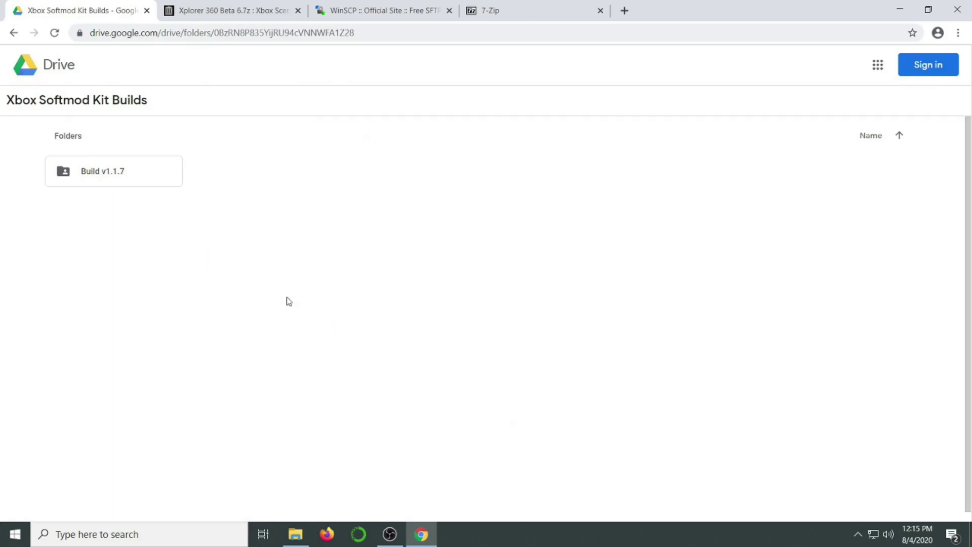
mouse_move(113, 184)
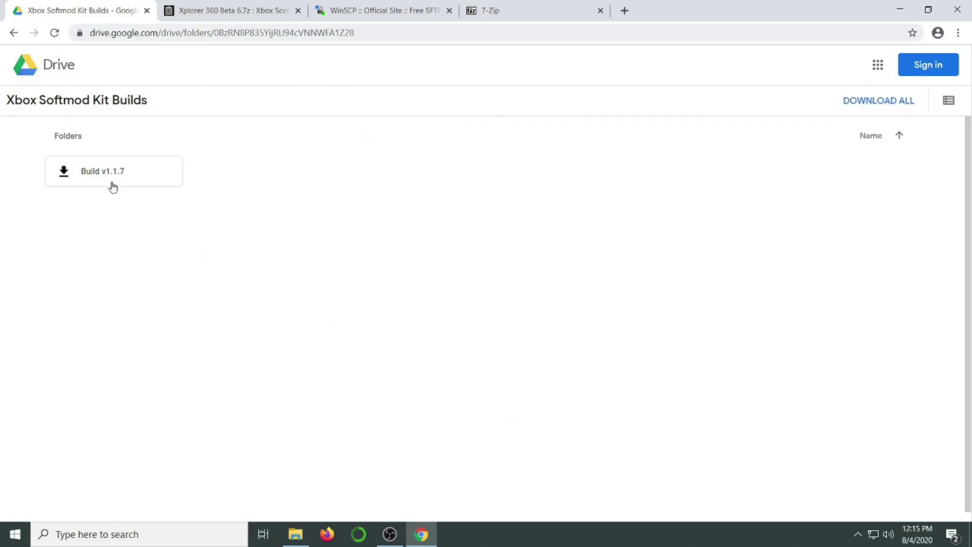
left_click(64, 172)
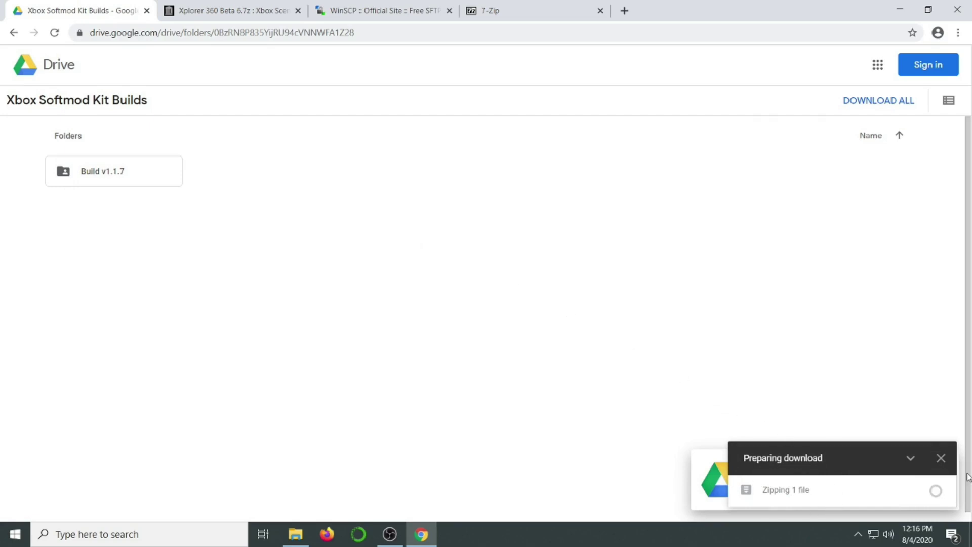
Download the Xplorer 360 Beta 6 7z archive from its Internet Archive page
left_click(265, 10)
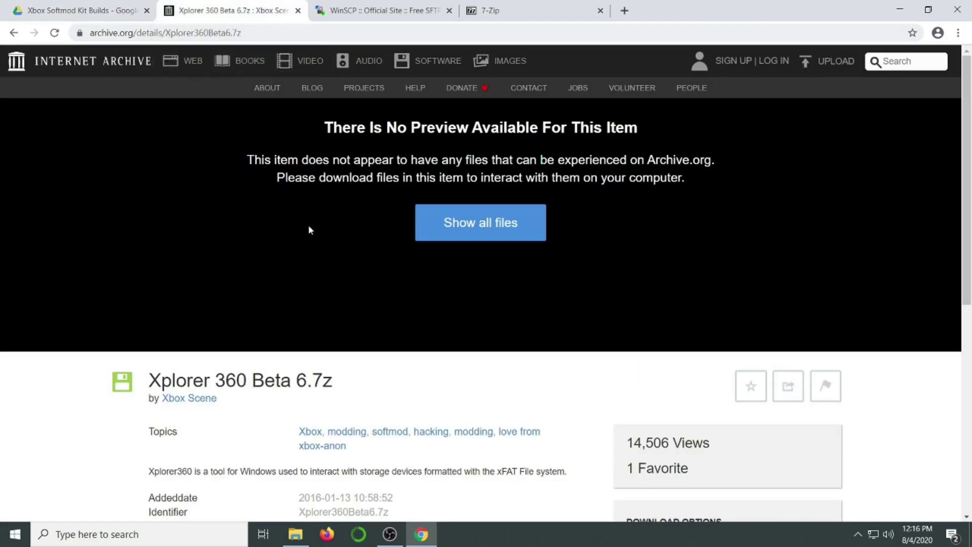
scroll(379, 297, "down", 1)
scroll(380, 297, "down", 1)
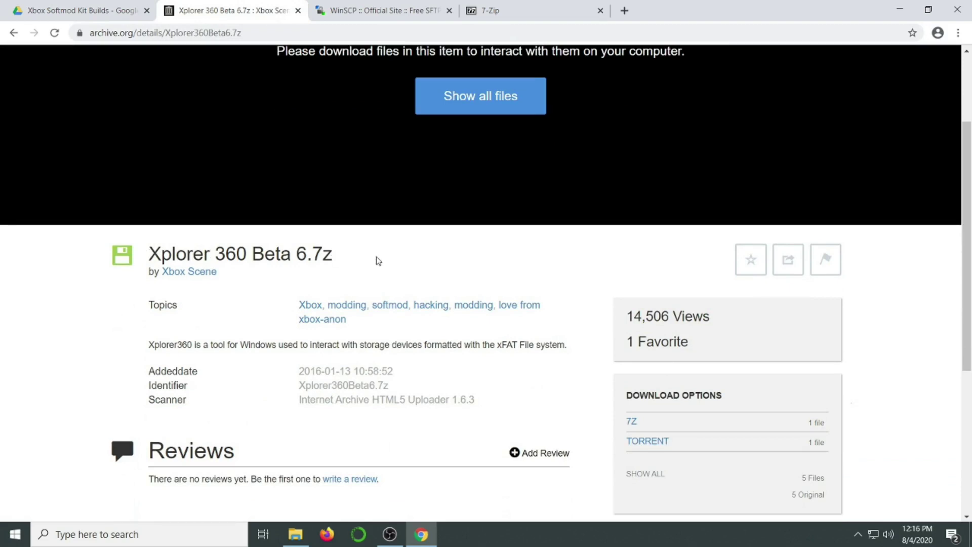
scroll(377, 260, "down", 2)
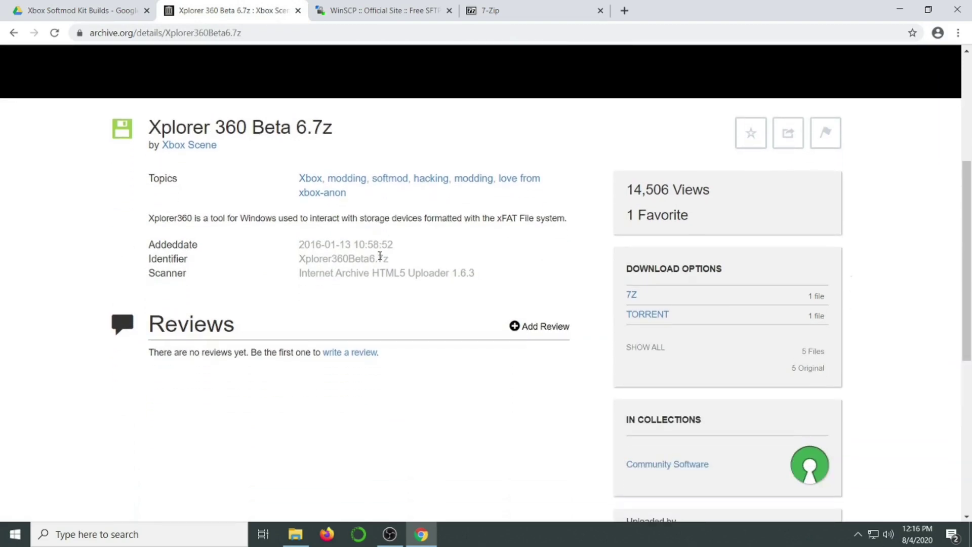
left_click(639, 295)
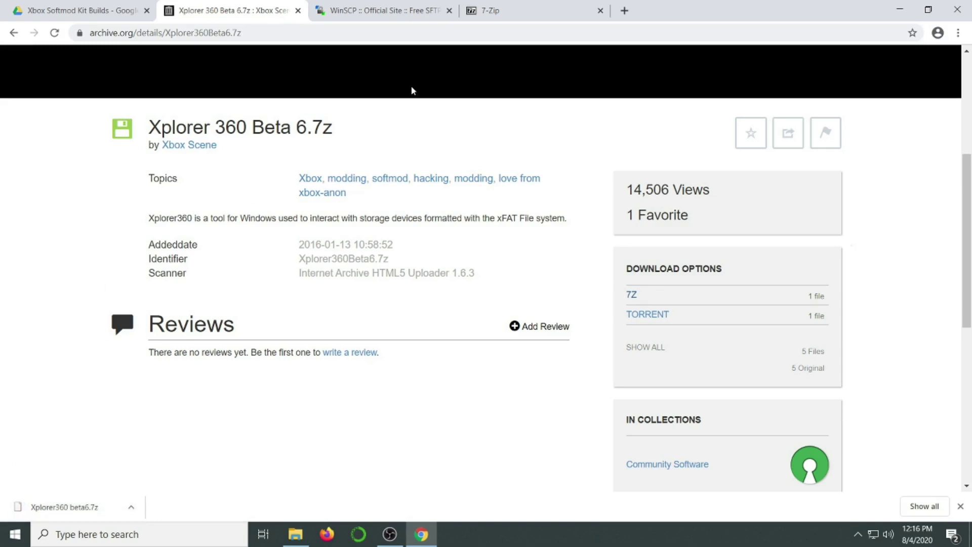
left_click(409, 6)
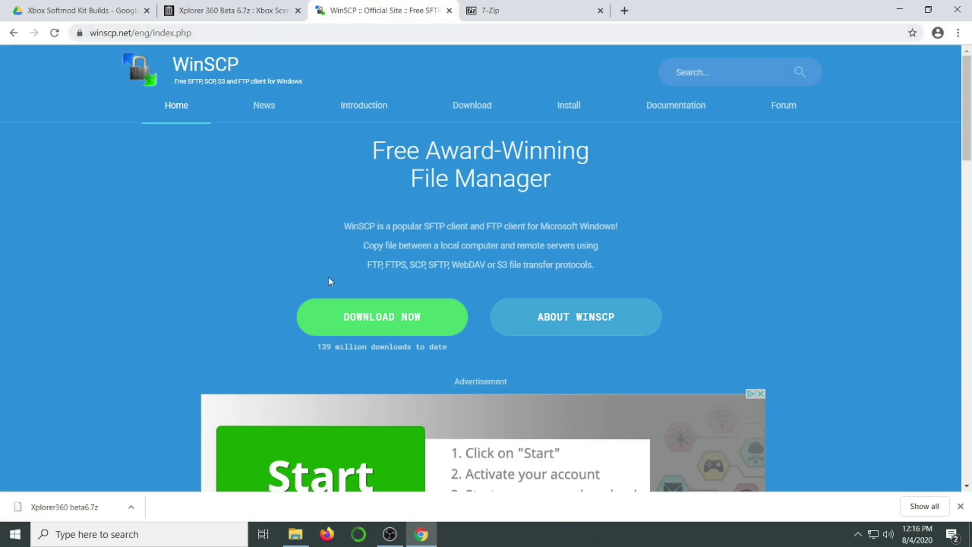
Download the WinSCP 5.17.7 setup installer from the WinSCP download page
left_click(390, 332)
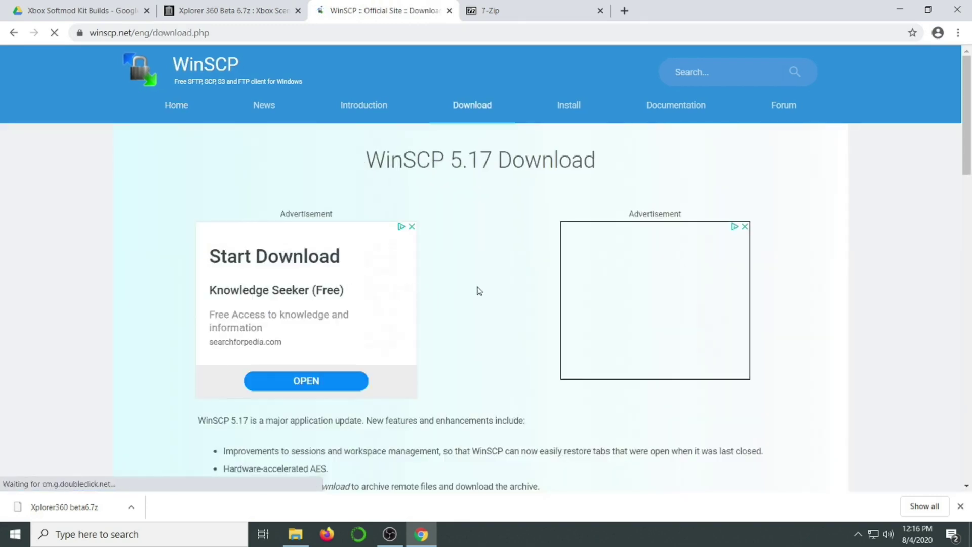
scroll(477, 289, "down", 1)
scroll(478, 289, "down", 2)
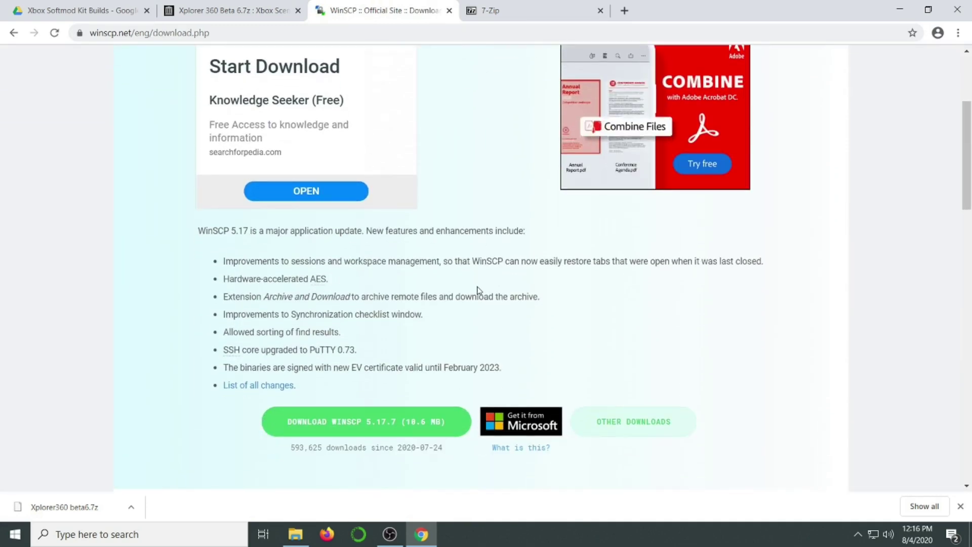
left_click(394, 421)
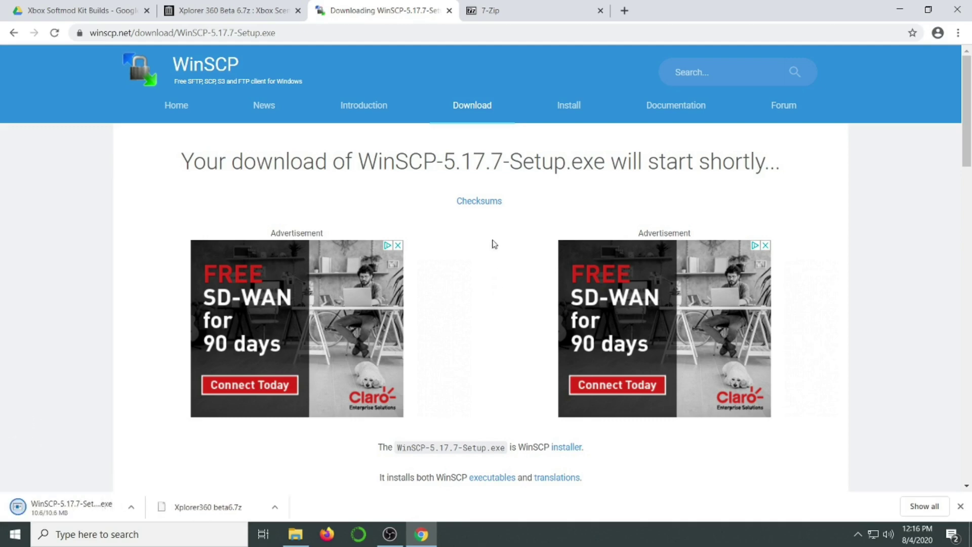
left_click(518, 9)
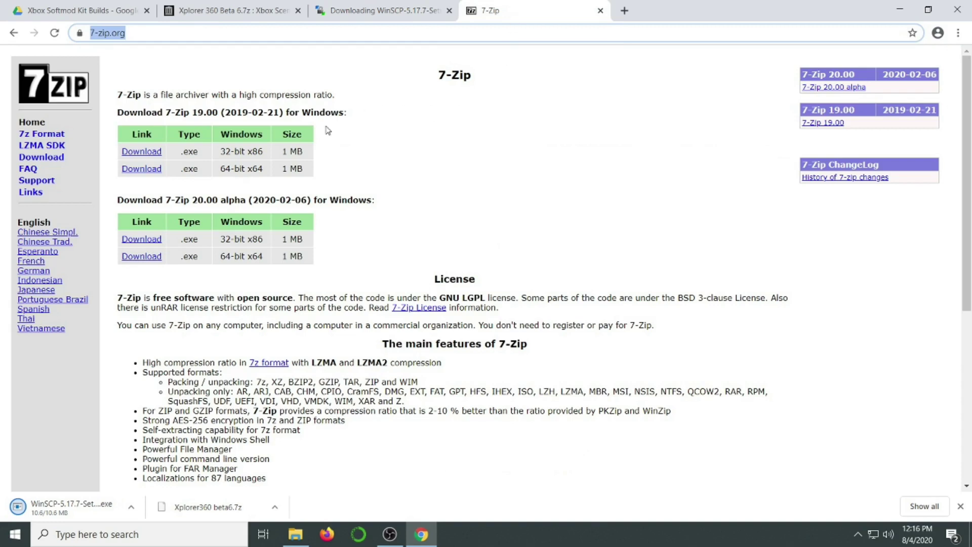
Download the 64-bit 7-Zip 19.00 installer, 7z1900-x64.exe
left_click(146, 171)
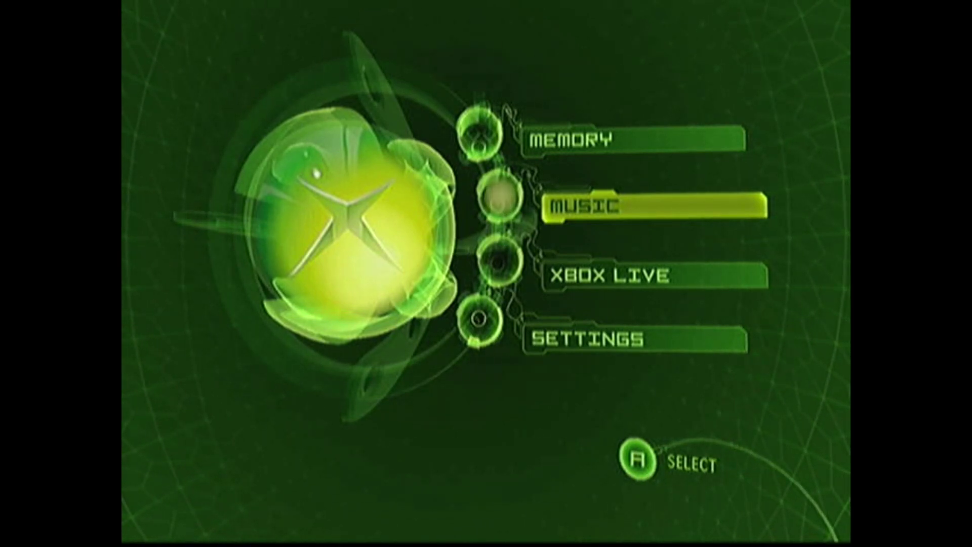
Open Memory on the Xbox dashboard and select the empty memory unit on controller 4
key("Up")
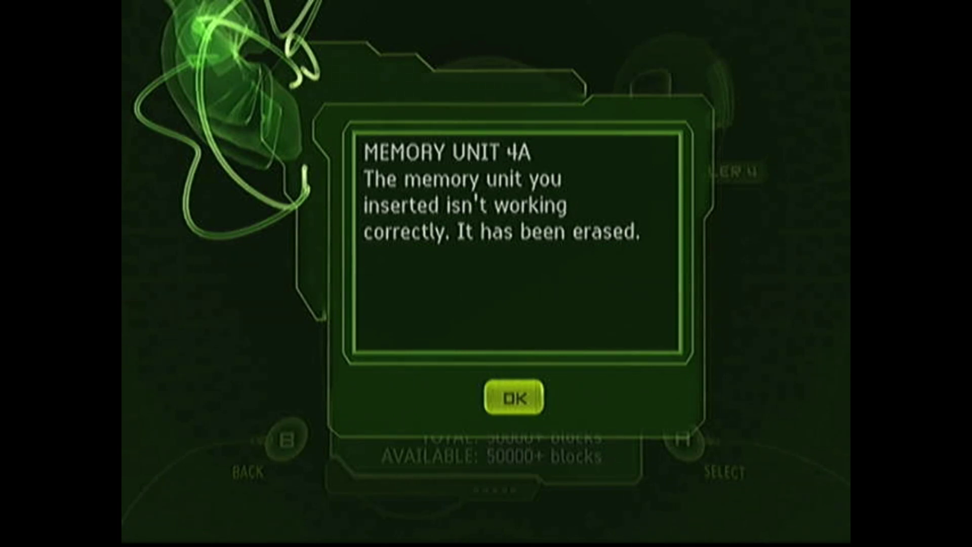
key("Return")
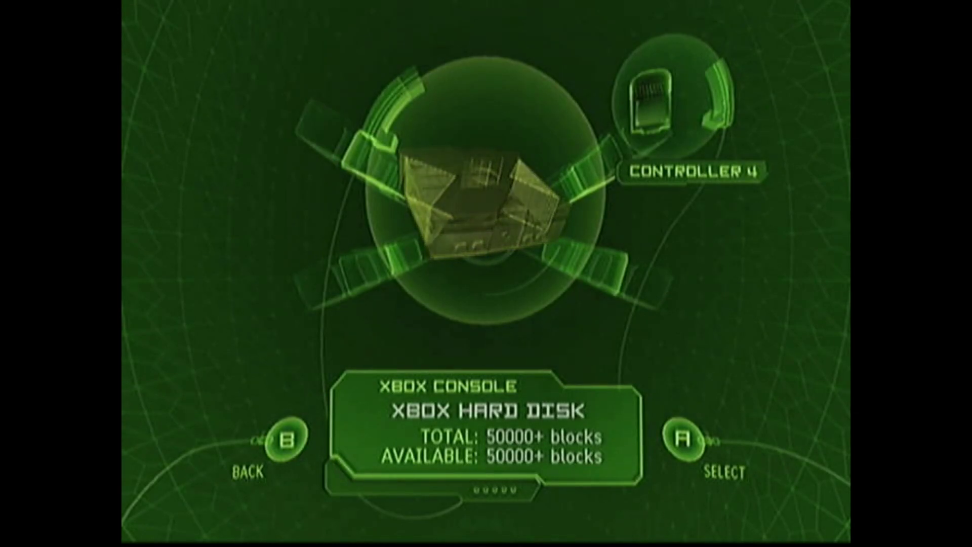
key("Right")
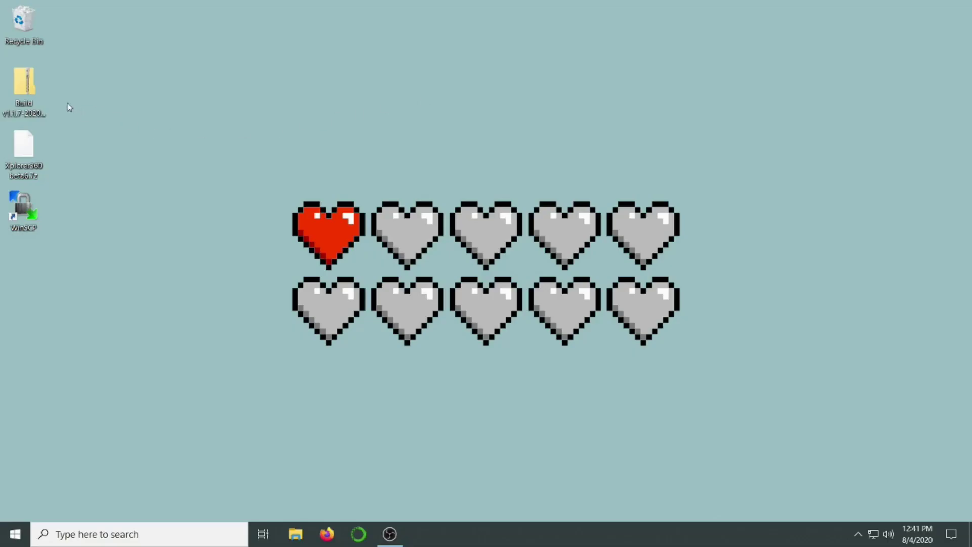
Extract the Build v1.1.7 zip onto the desktop with 7-Zip Extract Here
double_click(38, 88)
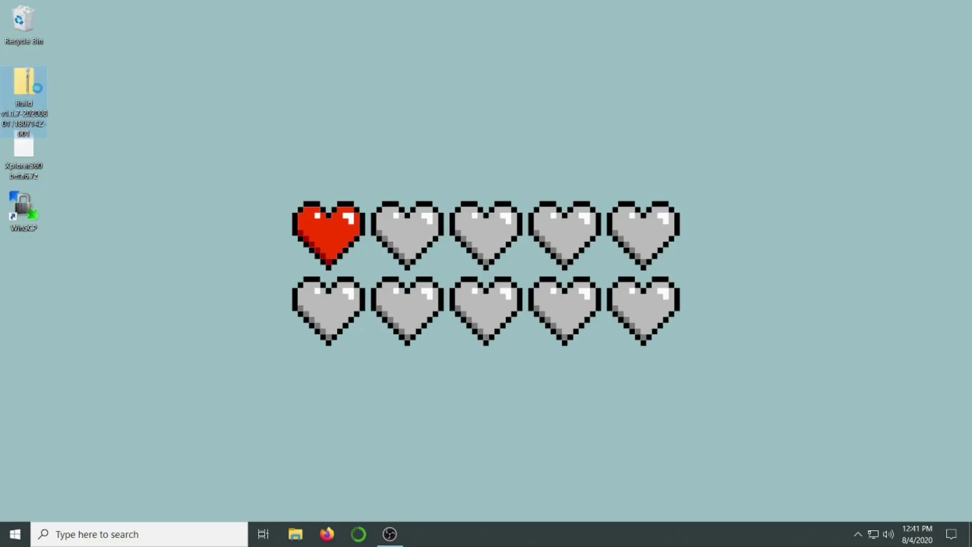
right_click(38, 89)
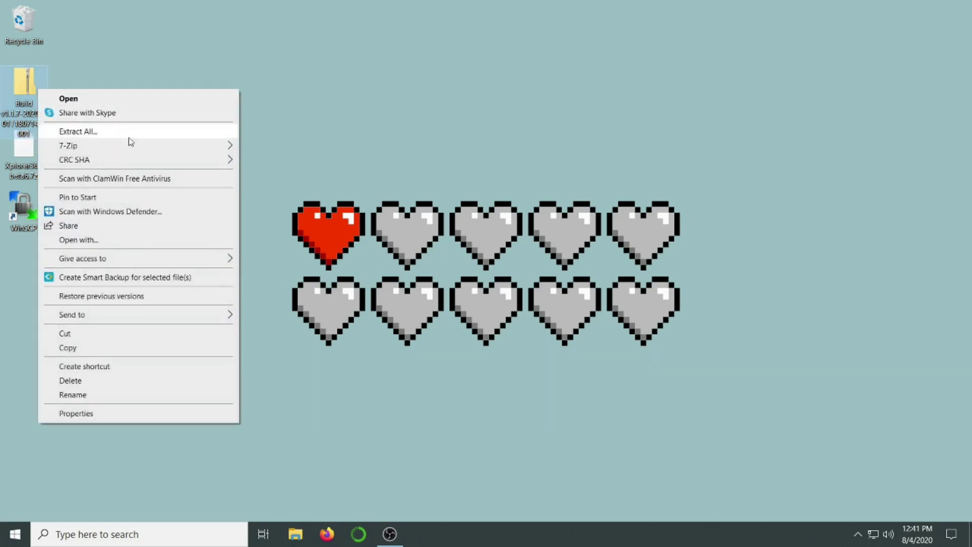
mouse_move(131, 147)
left_click(310, 189)
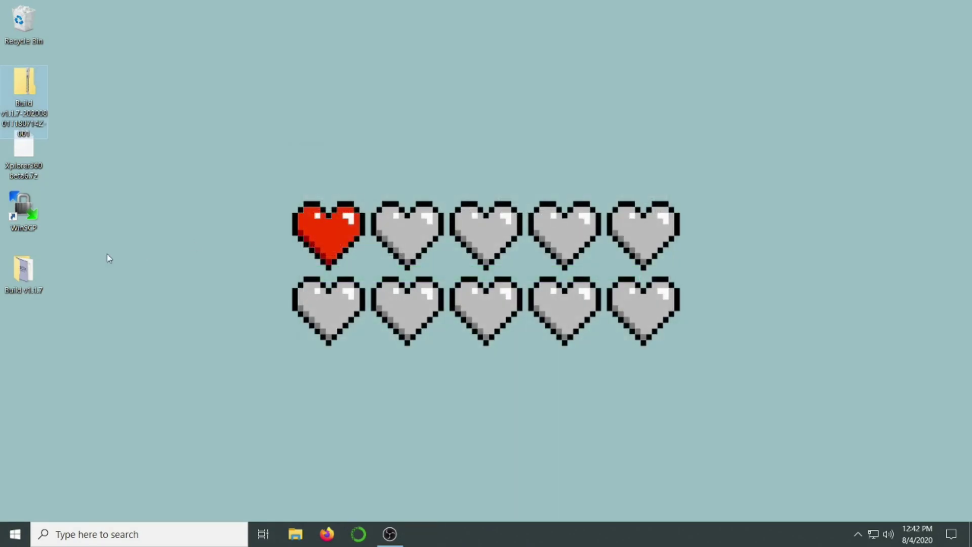
left_click_drag(17, 274, 69, 89)
Inside Build v1.1.7, extract Xbox Softmodding Tool.zip into its own 'Xbox Softmodding Tool' folder
double_click(69, 89)
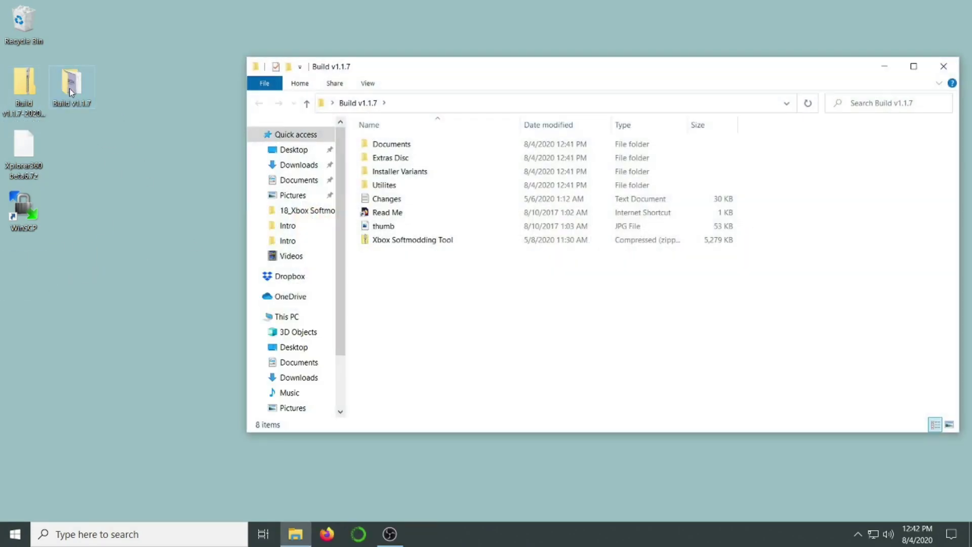
left_click(405, 241)
right_click(405, 239)
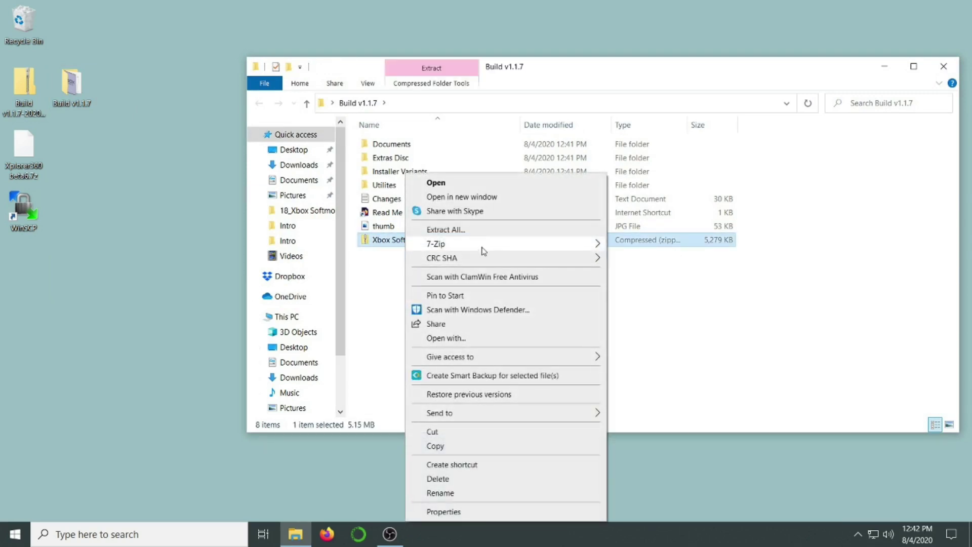
mouse_move(508, 247)
left_click(661, 302)
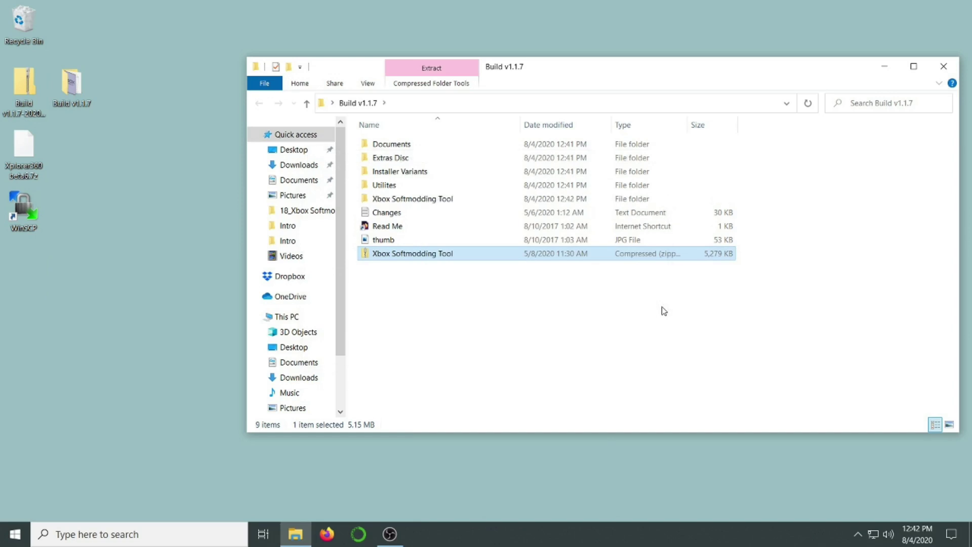
In Xbox Softmodding Tool > Softmod Package, extract the SC-NTSC archive in place
double_click(424, 201)
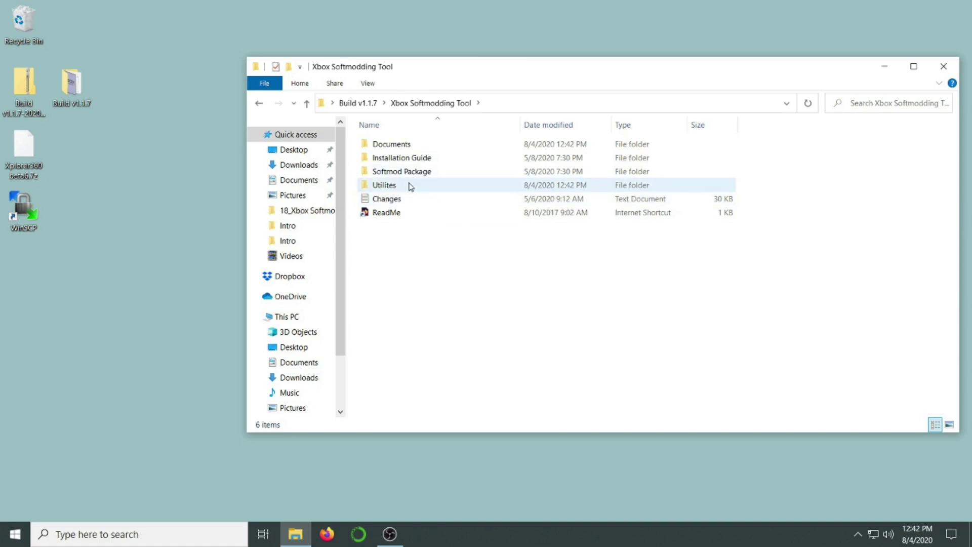
double_click(409, 175)
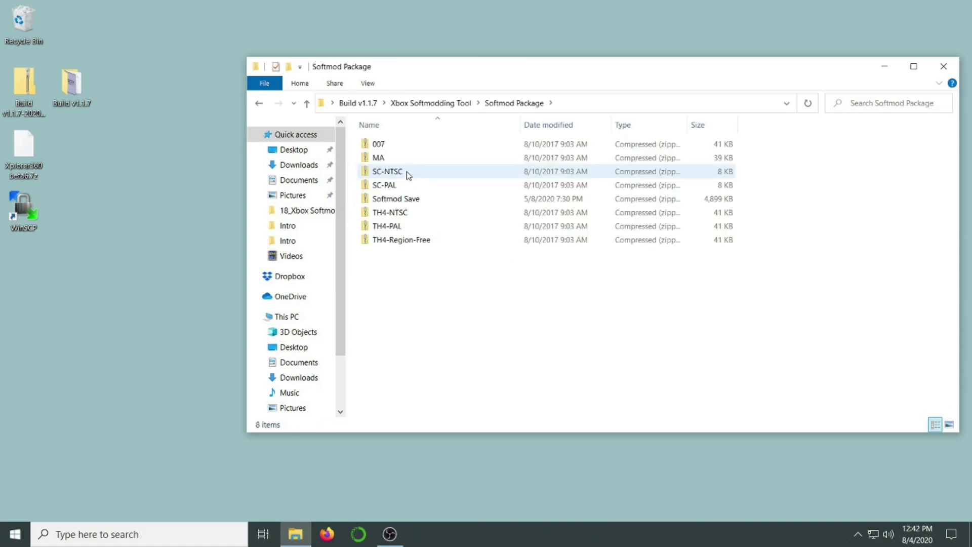
left_click(392, 172)
right_click(389, 174)
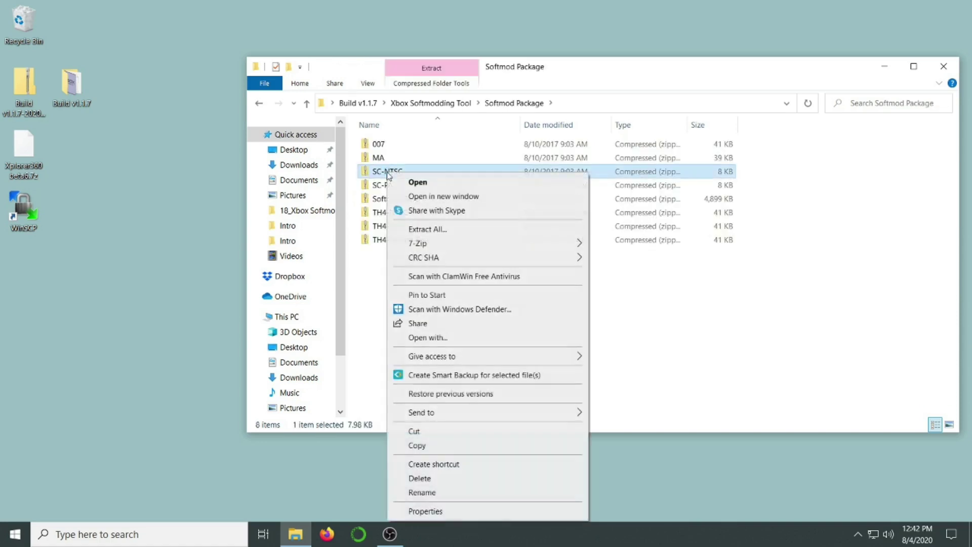
mouse_move(499, 244)
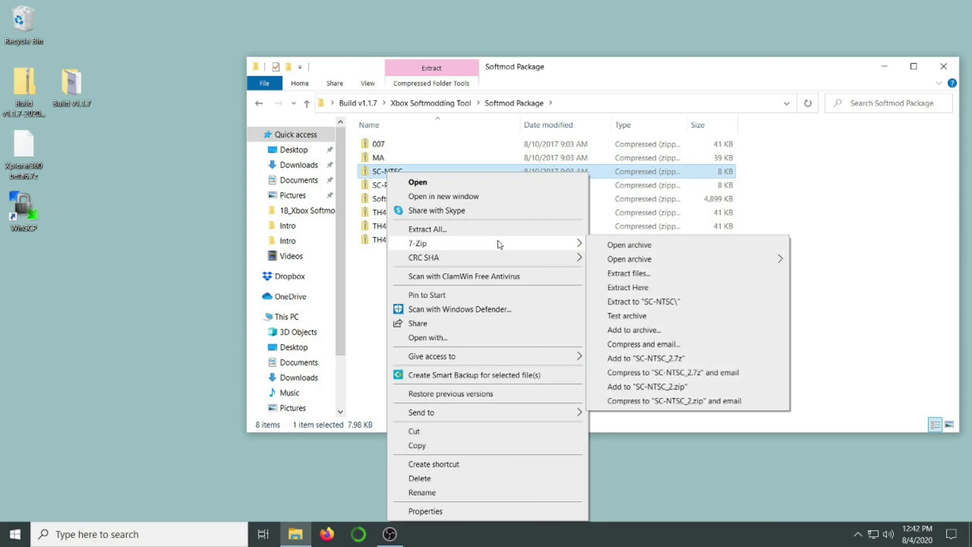
left_click(627, 288)
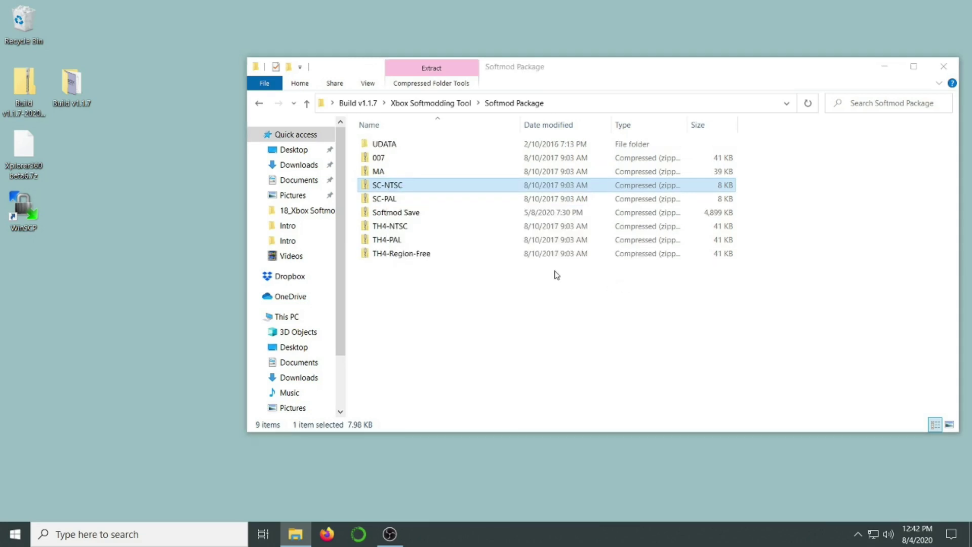
Extract the Softmod Save archive, open its UDATA folder, and minimize the window
right_click(389, 214)
mouse_move(518, 241)
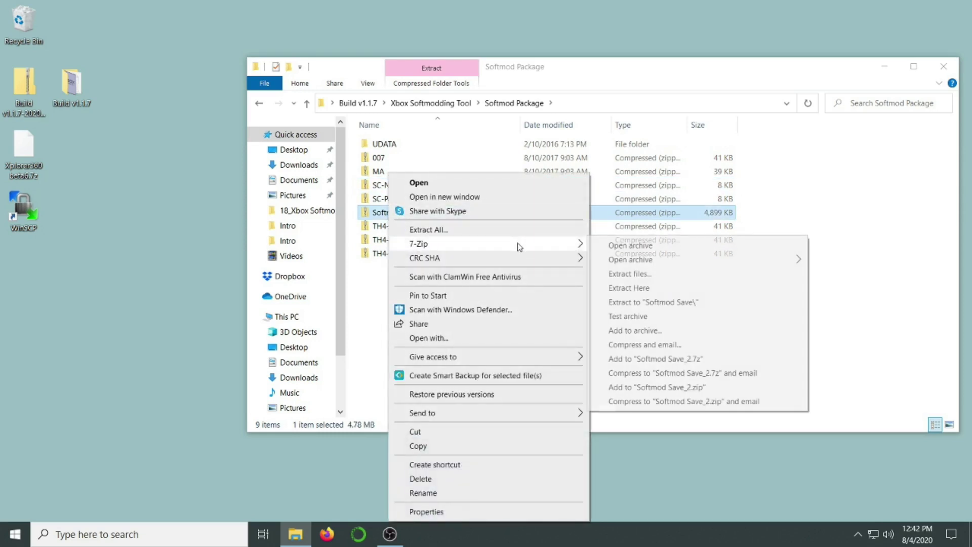
left_click(629, 287)
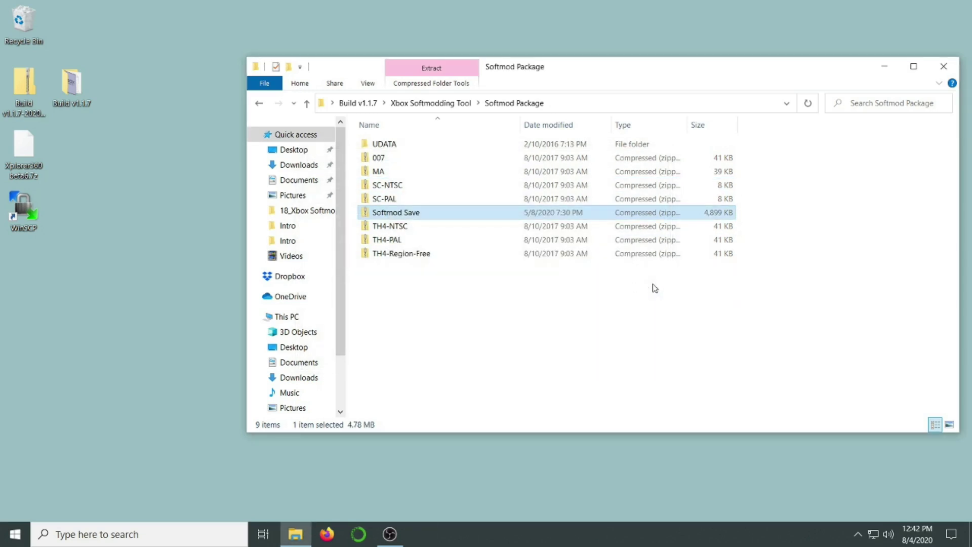
double_click(404, 146)
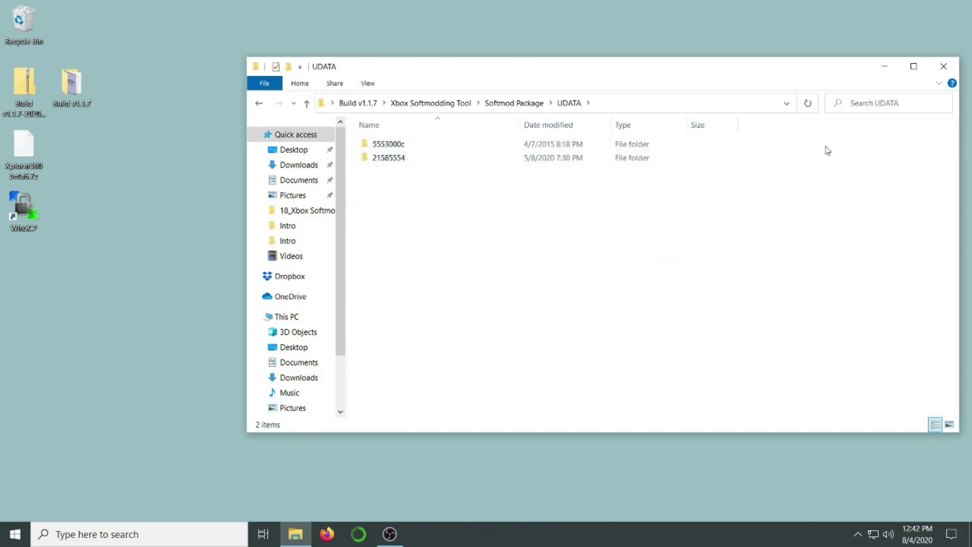
left_click(883, 67)
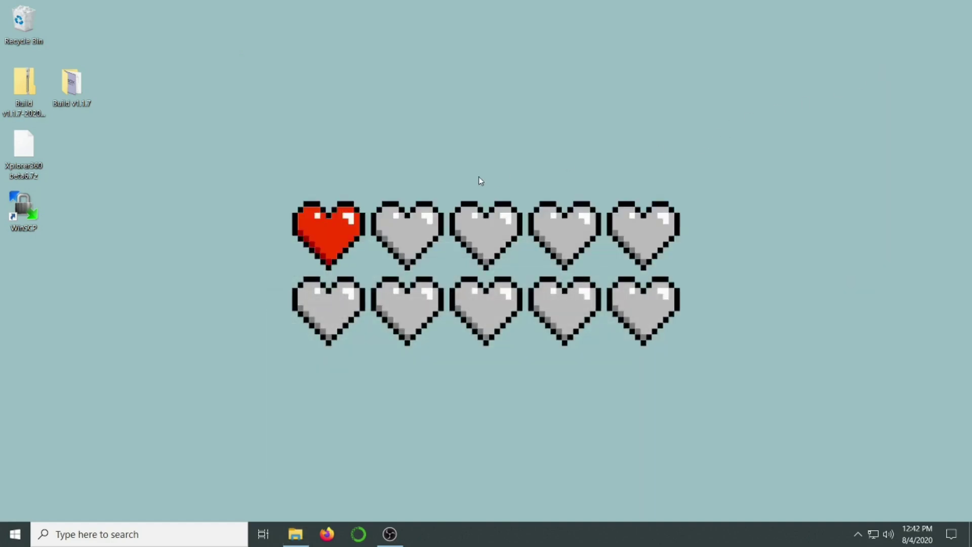
Extract Xplorer360 beta6.7z onto the desktop and open the new Xplorer360 folder
right_click(27, 154)
mouse_move(167, 193)
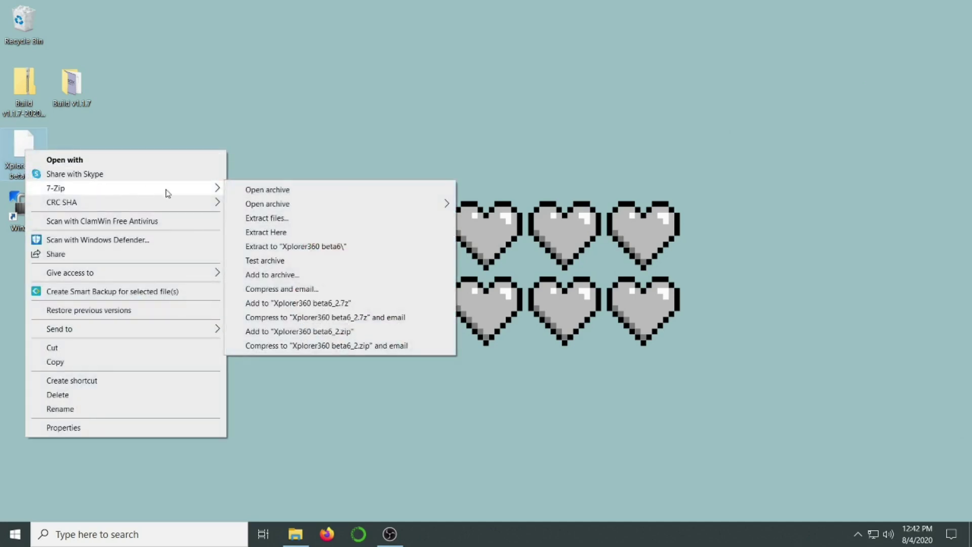
left_click(285, 236)
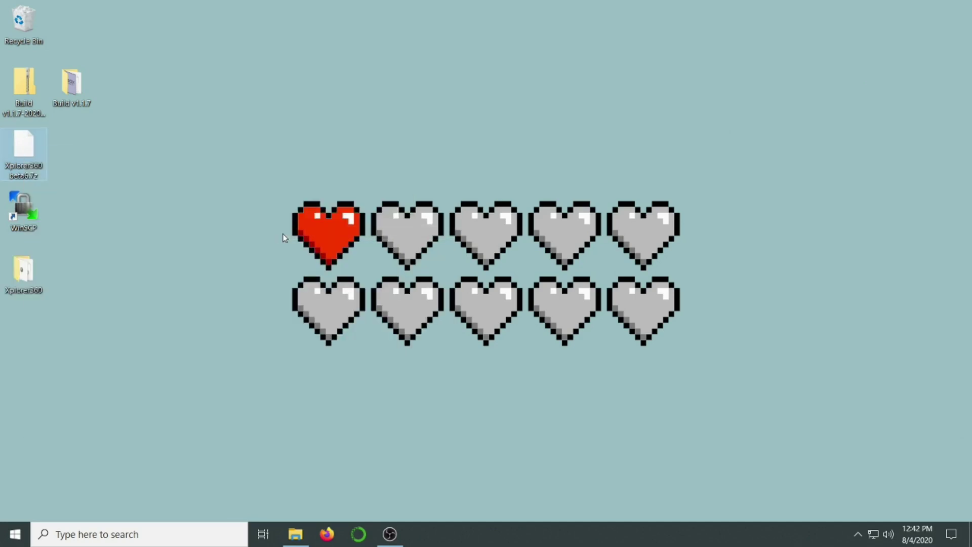
left_click_drag(44, 274, 76, 153)
double_click(75, 152)
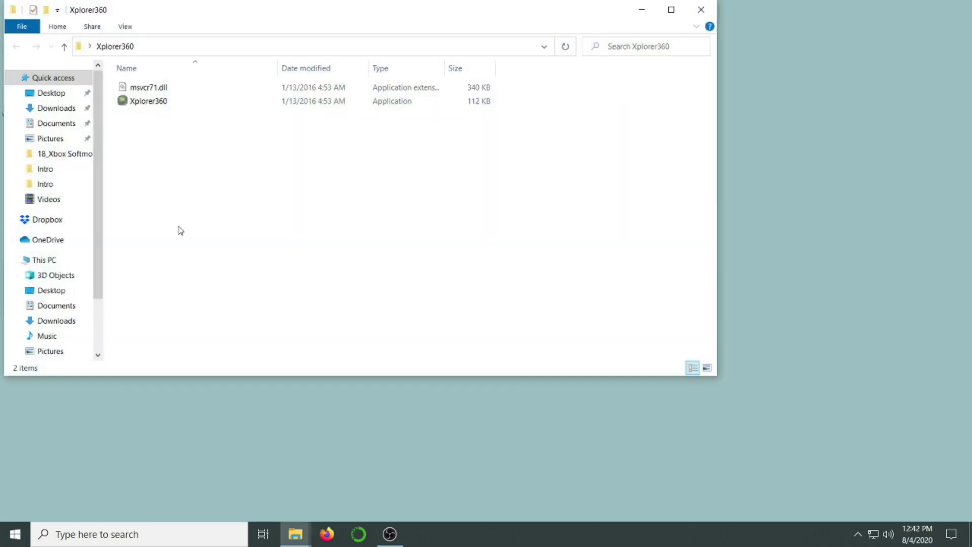
Launch Xplorer360, close its folder window, and decline formatting drive F
double_click(150, 102)
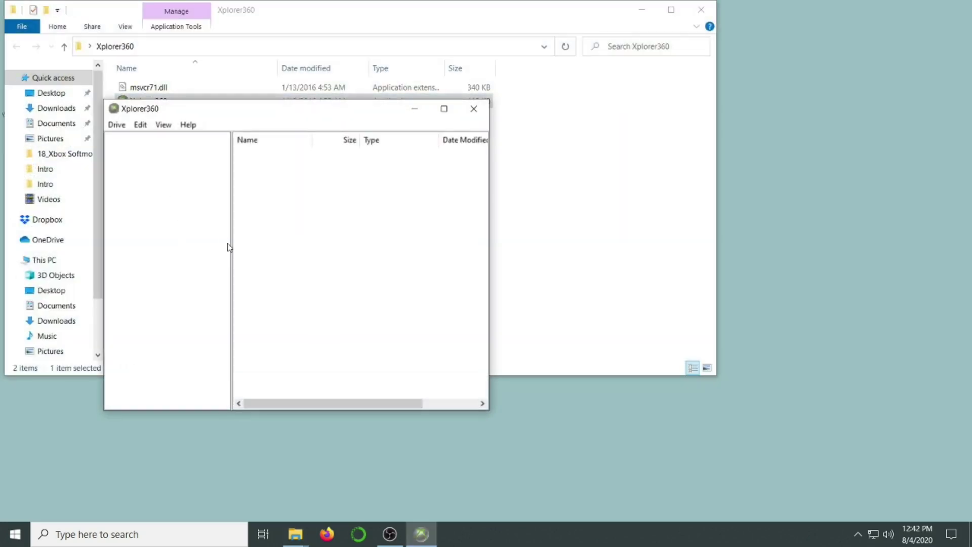
left_click(701, 10)
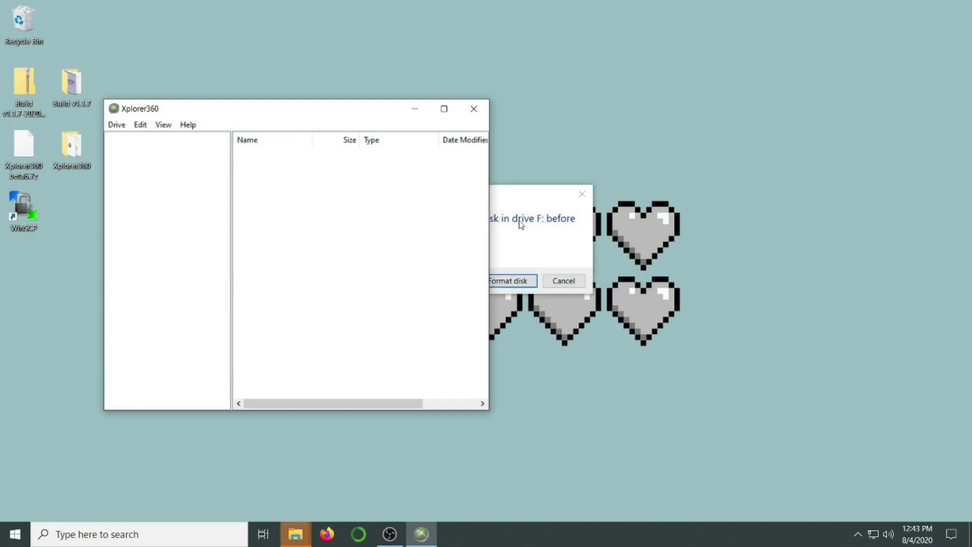
left_click_drag(521, 203, 634, 195)
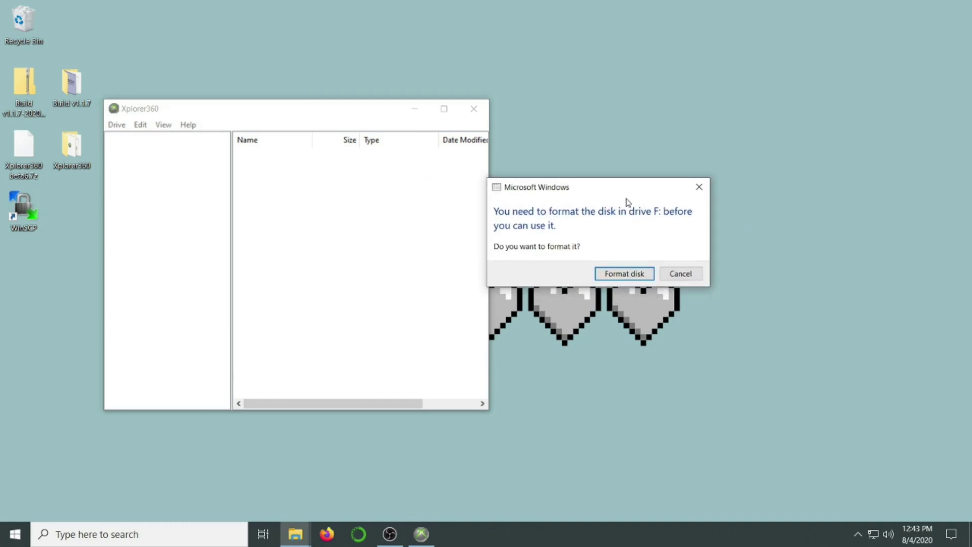
left_click(681, 276)
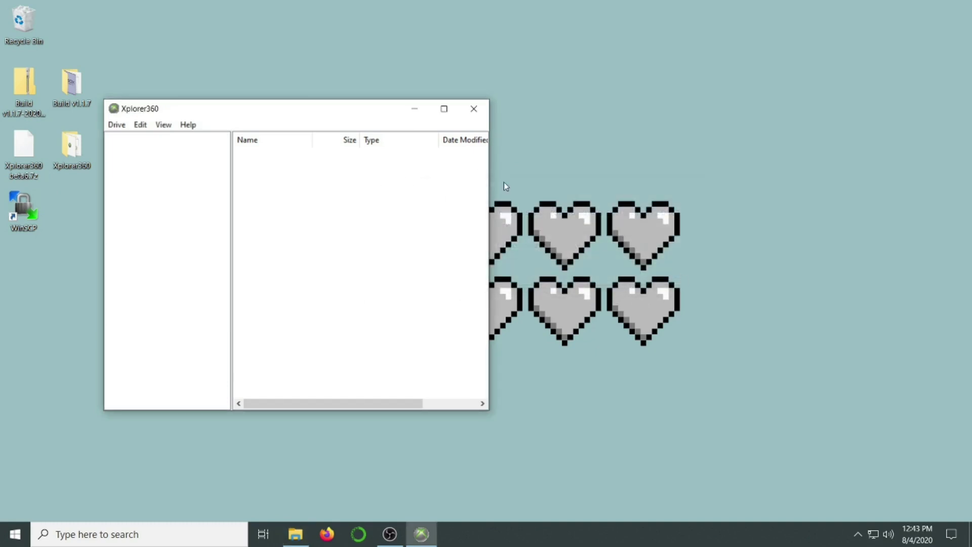
Open the Xbox-formatted flash drive as Harddrive or Memcard and select Partition 0
left_click(118, 125)
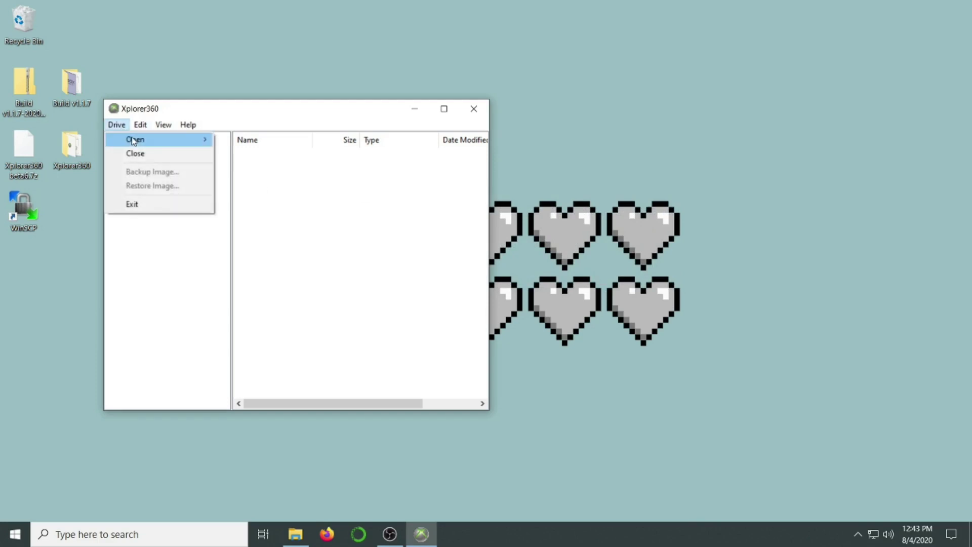
mouse_move(134, 140)
left_click(248, 154)
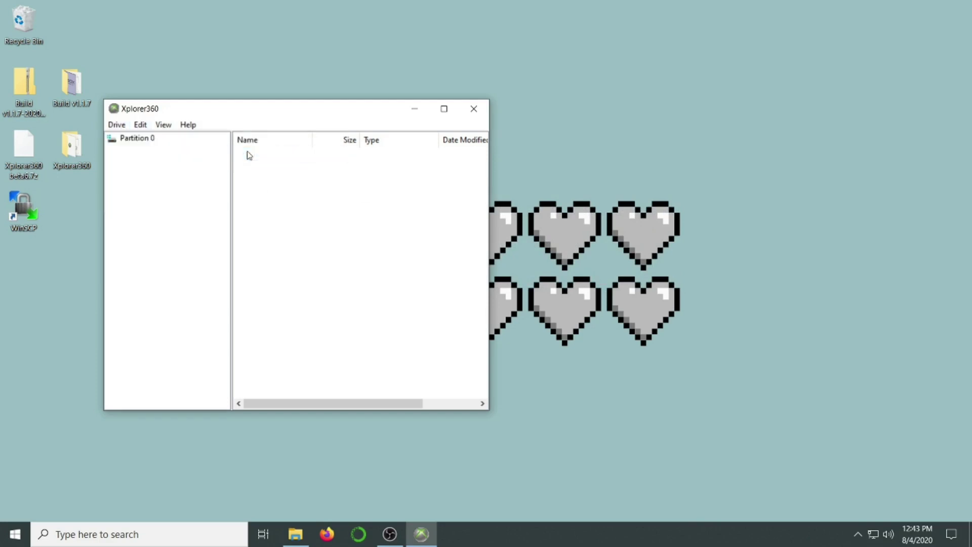
left_click(145, 139)
Copy the 5553000c and 21585554 save folders from UDATA into Xplorer360's Partition 0
left_click(296, 534)
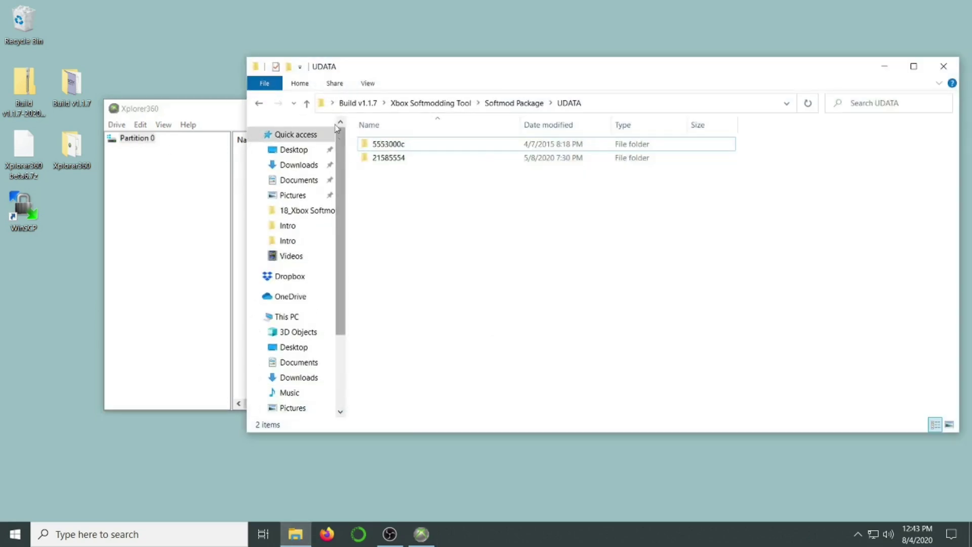
left_click_drag(353, 67, 627, 96)
left_click_drag(662, 220, 400, 204)
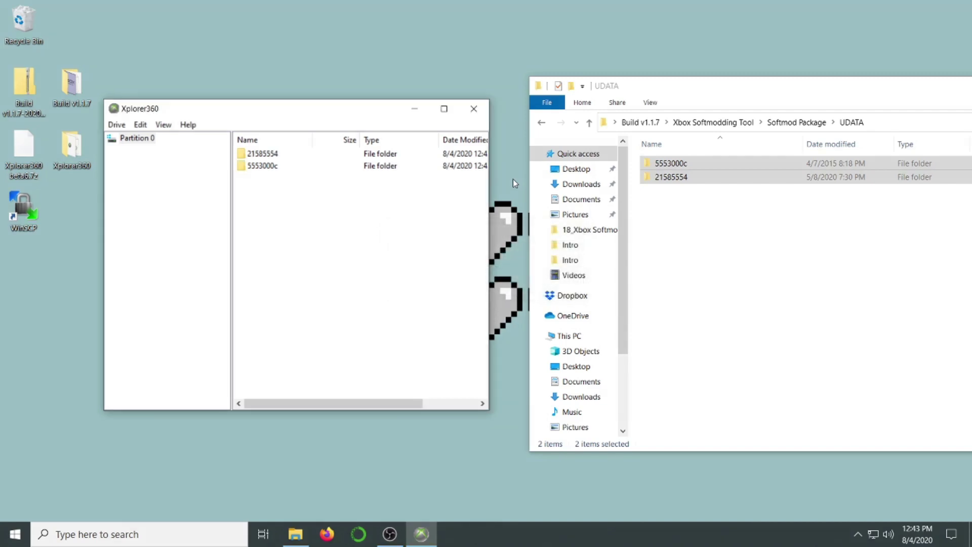
left_click_drag(744, 88, 349, 122)
Close the UDATA window and Xplorer360, then safely eject the flash drive
left_click(831, 120)
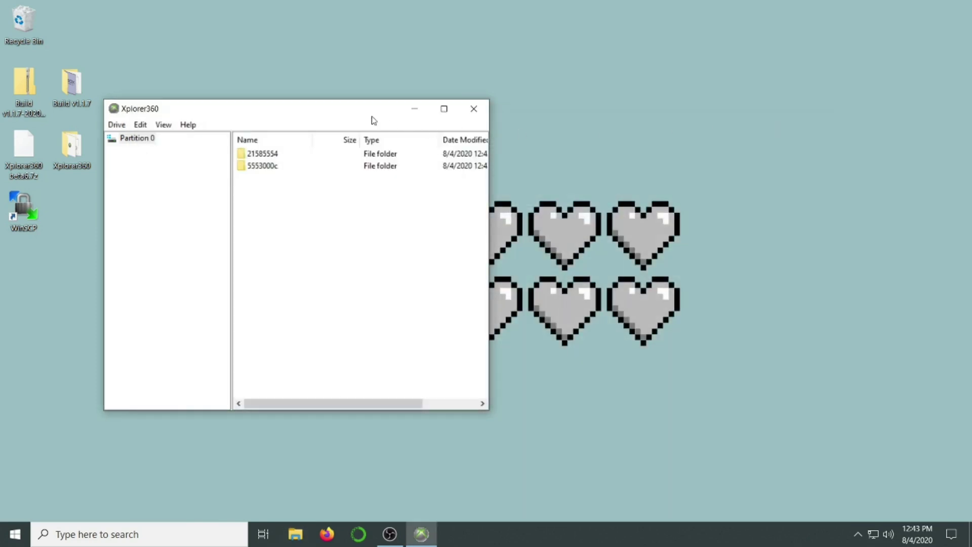
left_click(473, 109)
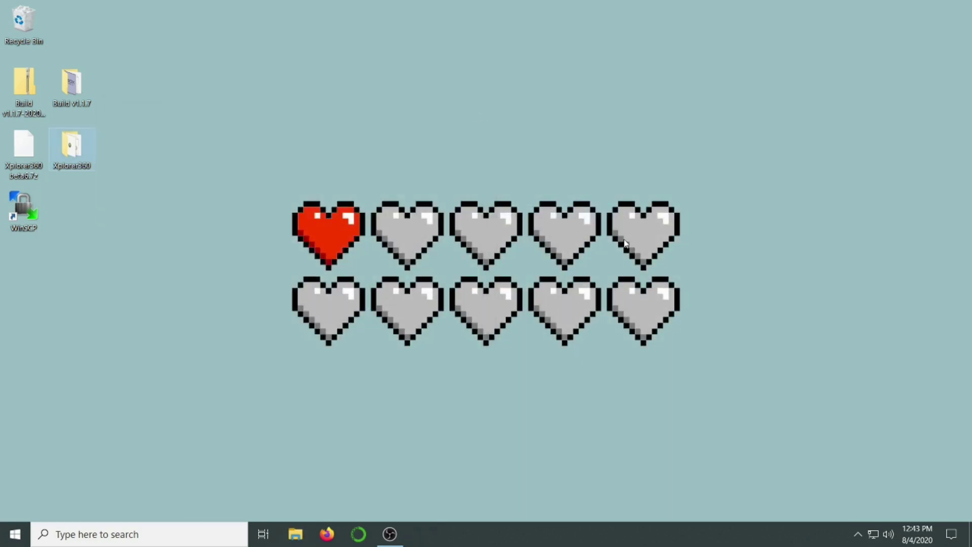
left_click(858, 535)
left_click(857, 458)
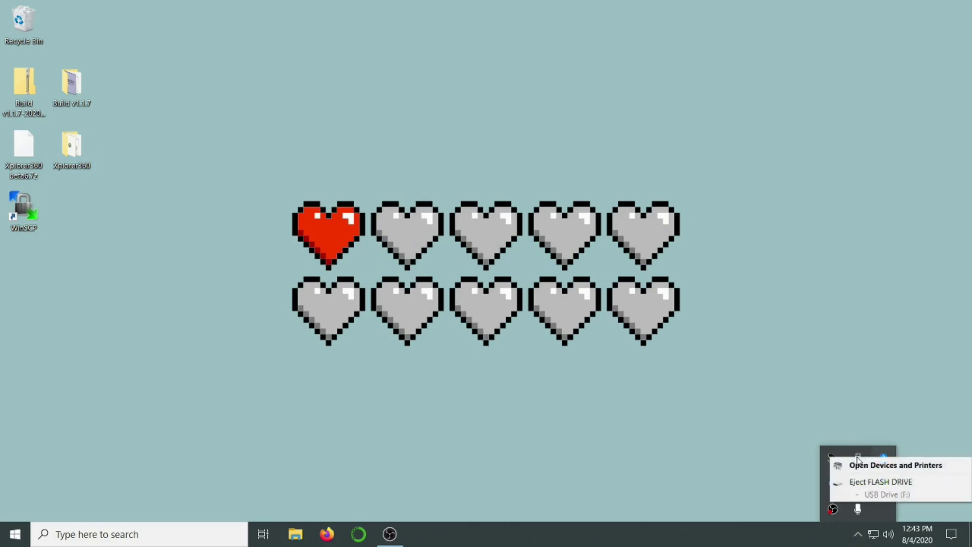
left_click(871, 481)
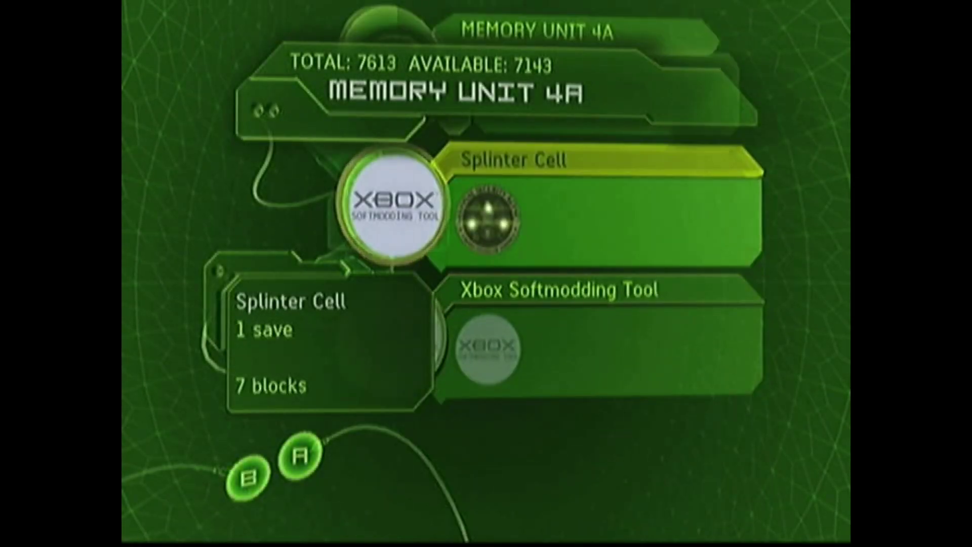
Copy the Splinter Cell LINUX_Profile save to the Xbox hard disk
key("Return")
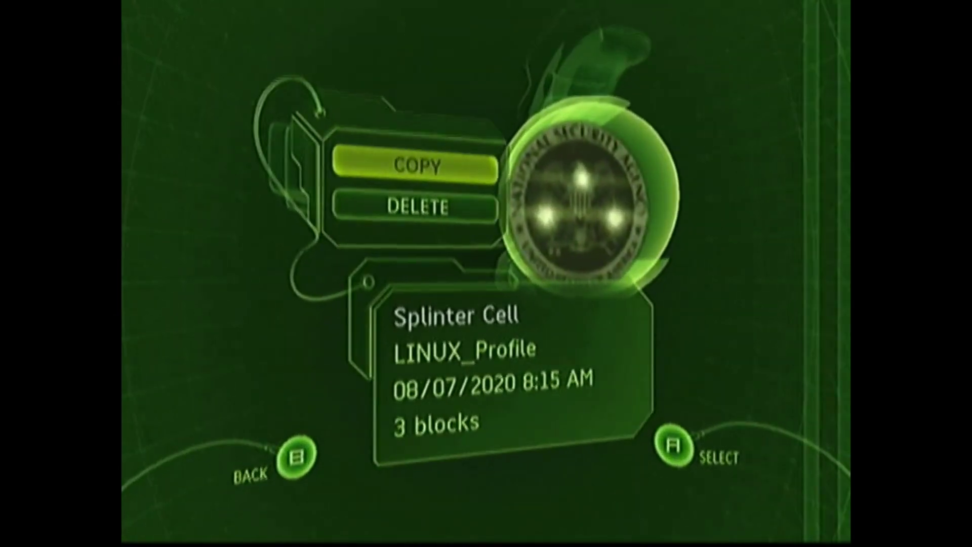
key("Return")
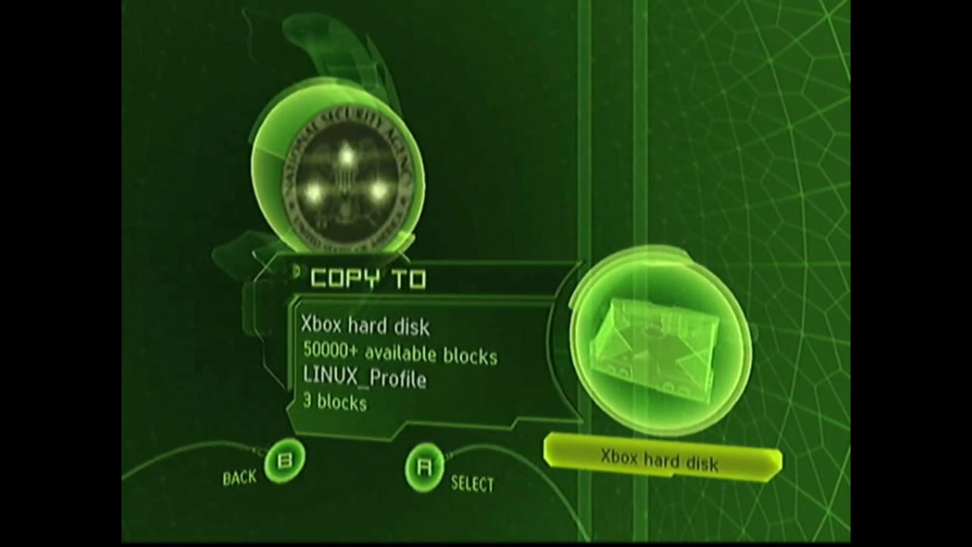
key("Return")
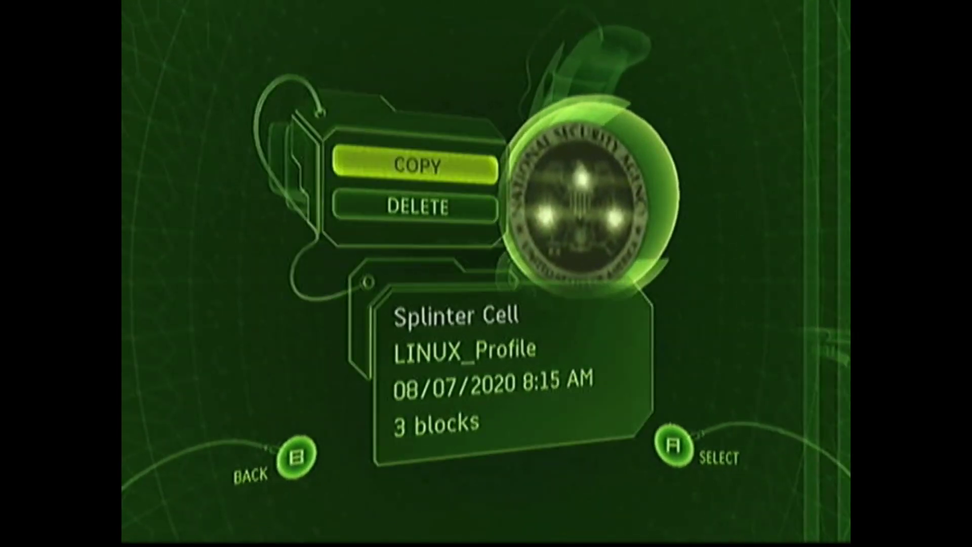
key("Escape")
Copy the 344-block Xbox Softmodding Tool save from Memory Unit 4A to the Xbox hard disk
key("Down")
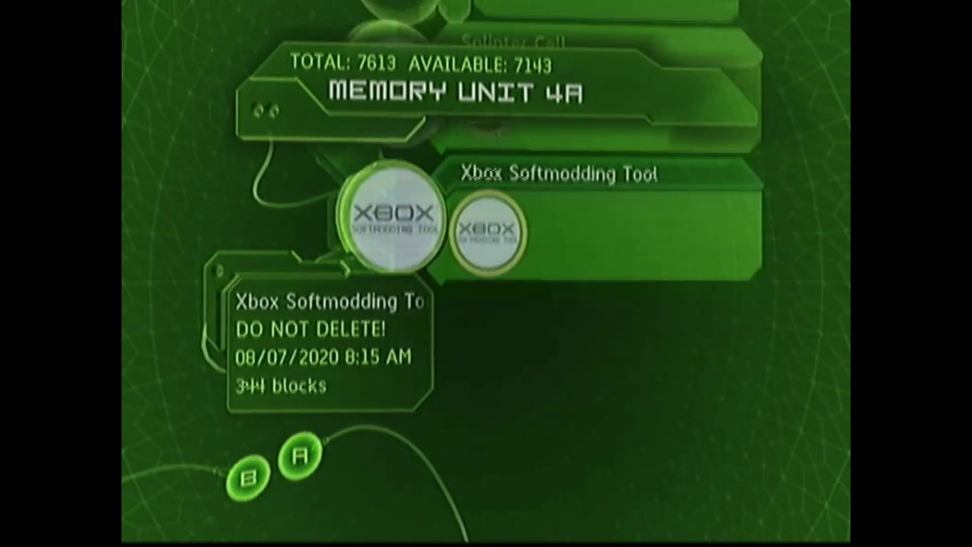
key("Return")
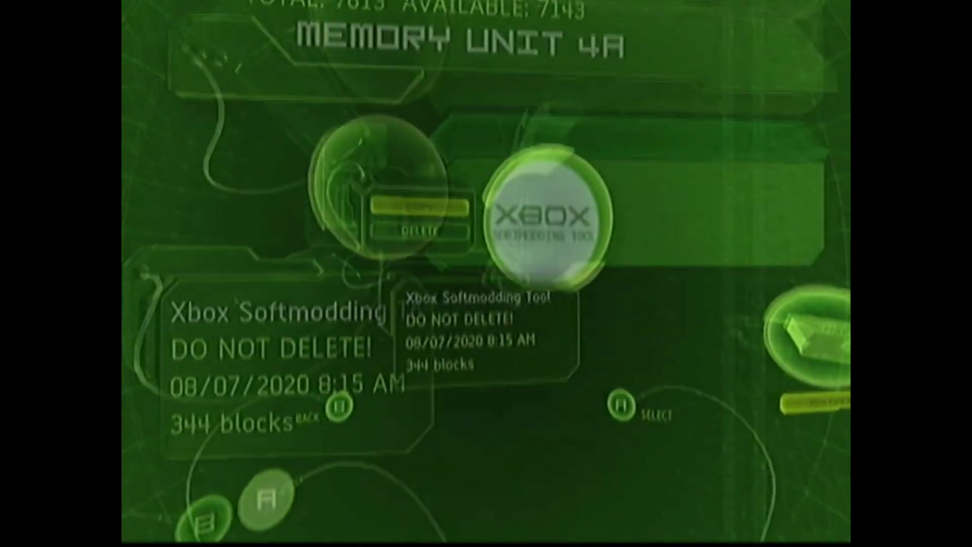
key("Return")
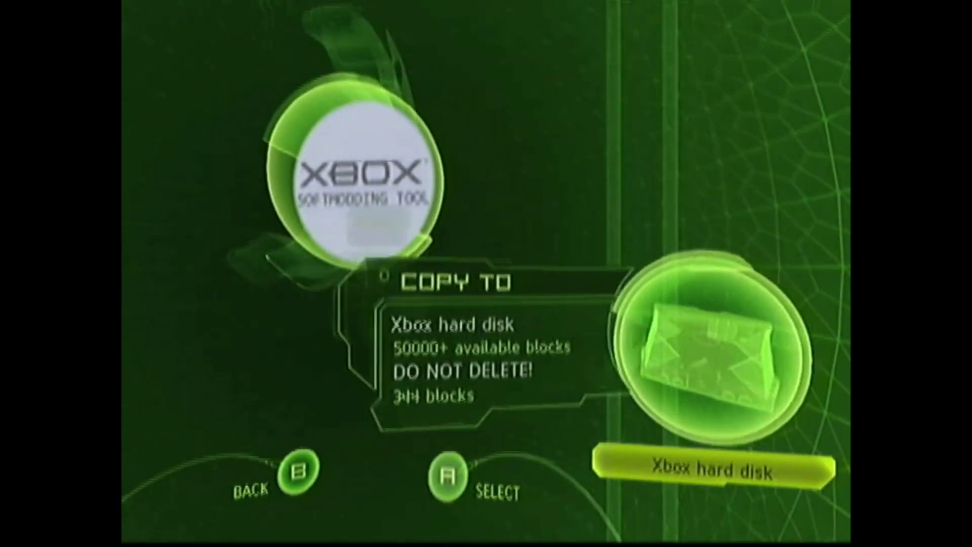
key("Return")
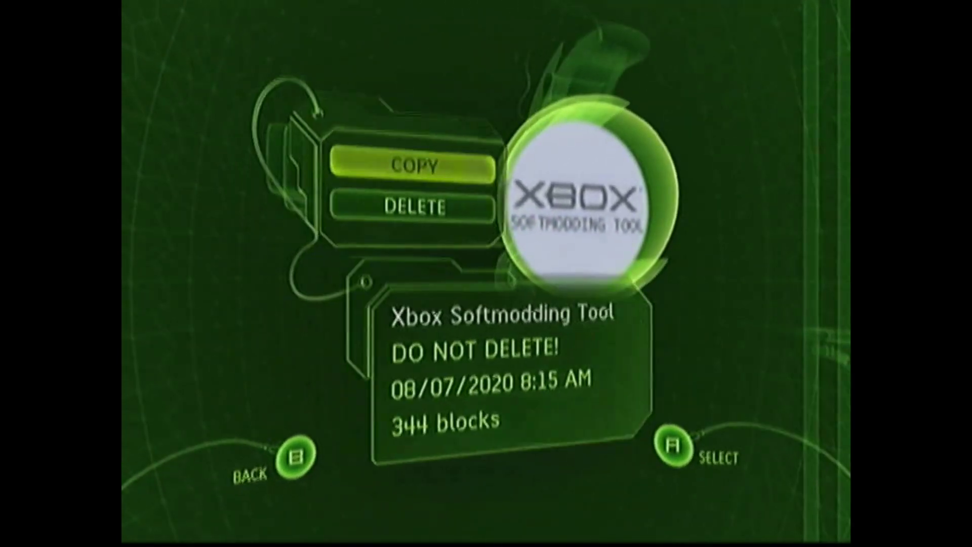
Check the Xbox hard disk's saved games for both the Splinter Cell LINUX_Profile and Xbox Softmodding Tool saves
key("Escape")
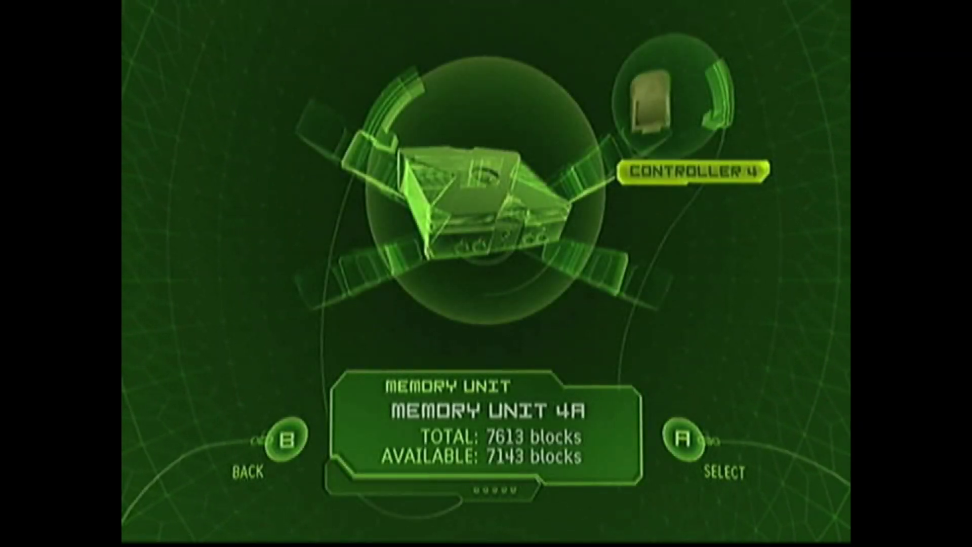
key("Left")
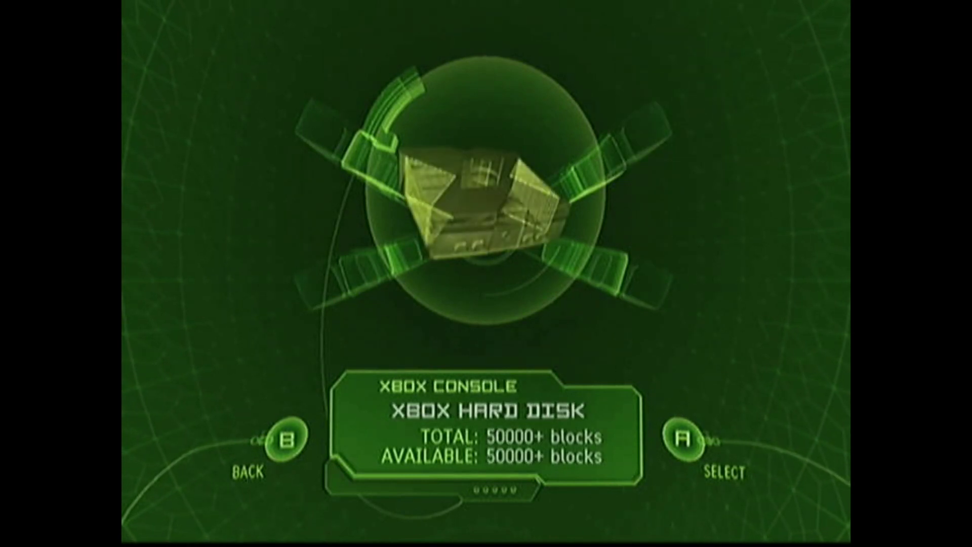
key("Return")
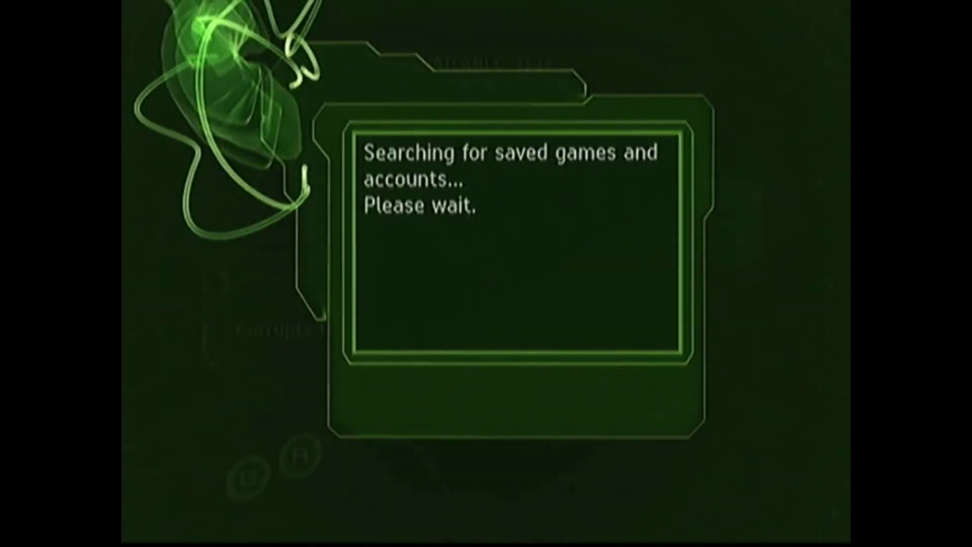
key("Right")
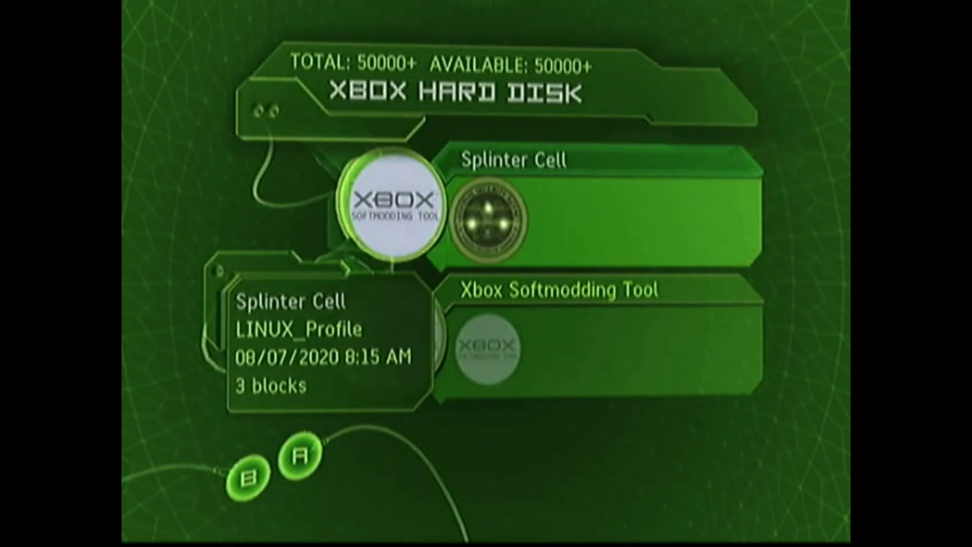
key("Left")
key("Down")
key("Right")
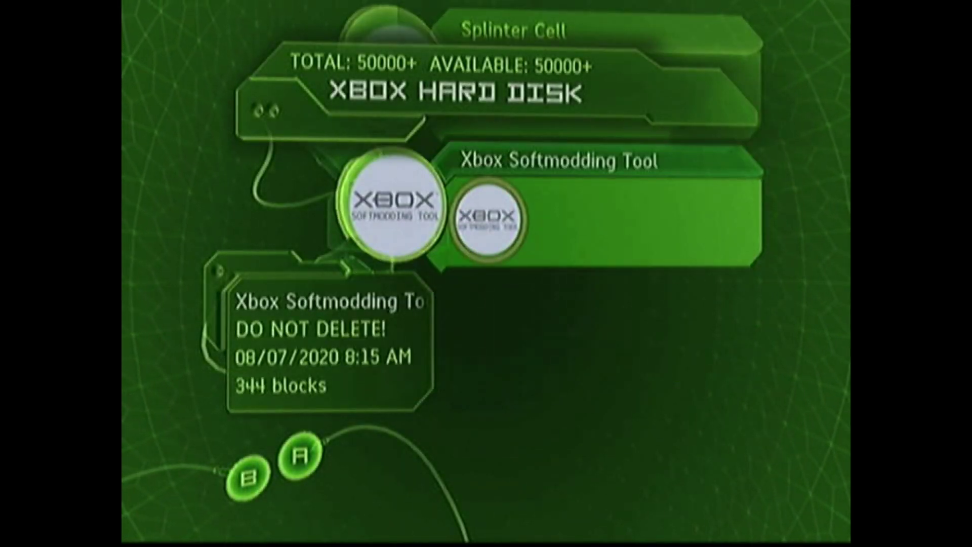
key("Left")
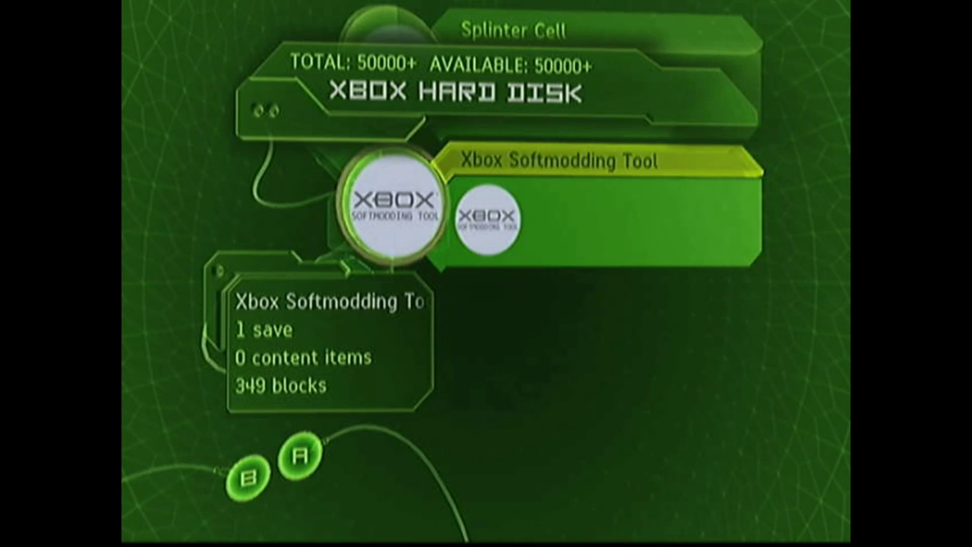
key("Up")
key("Escape")
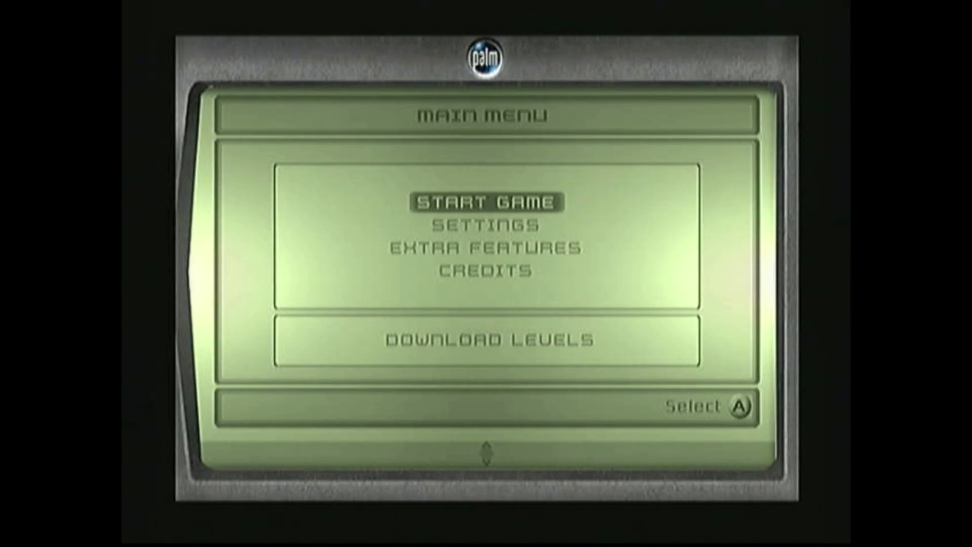
Start Splinter Cell and load the LINUX profile to launch the softmod installer
key("Return")
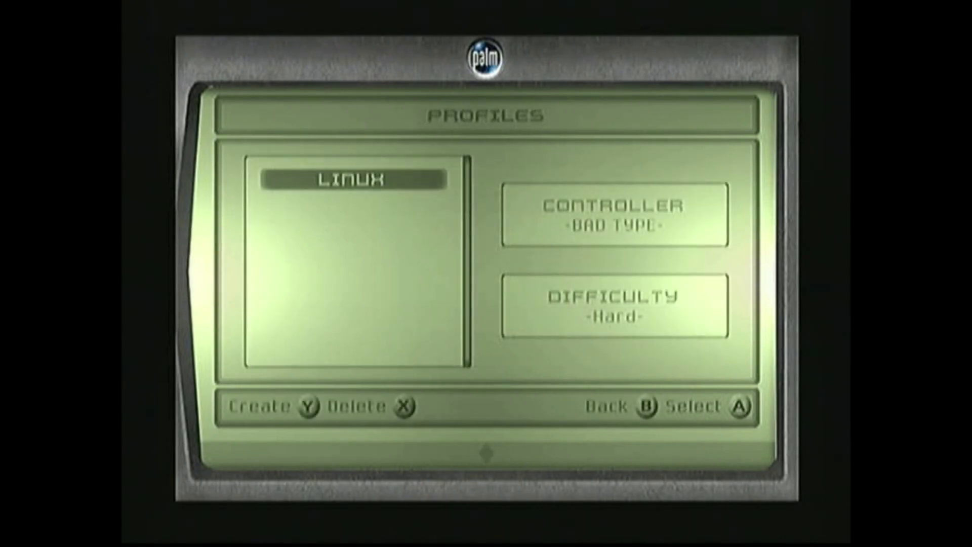
key("Return")
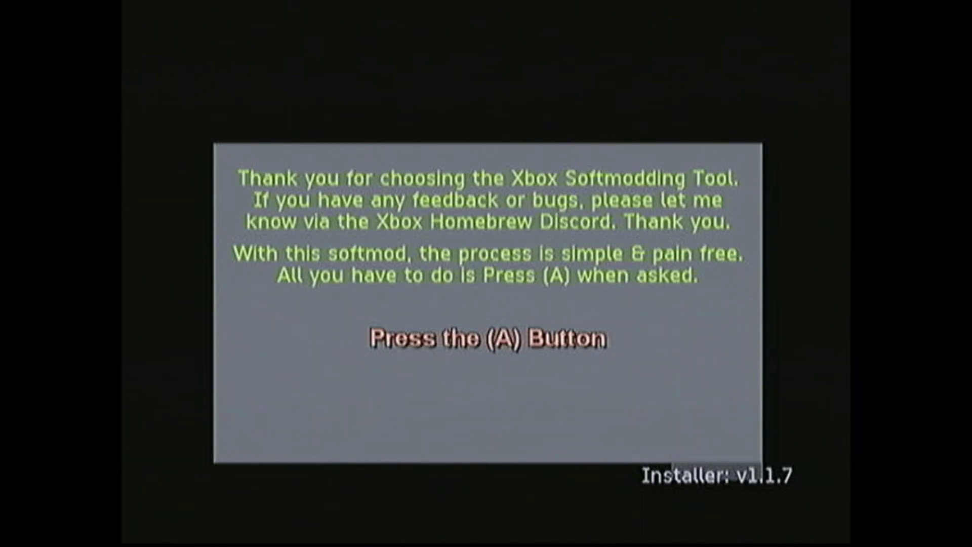
Start the softmod install and accept the EEPROM backup location and safekeeping notices
key("a")
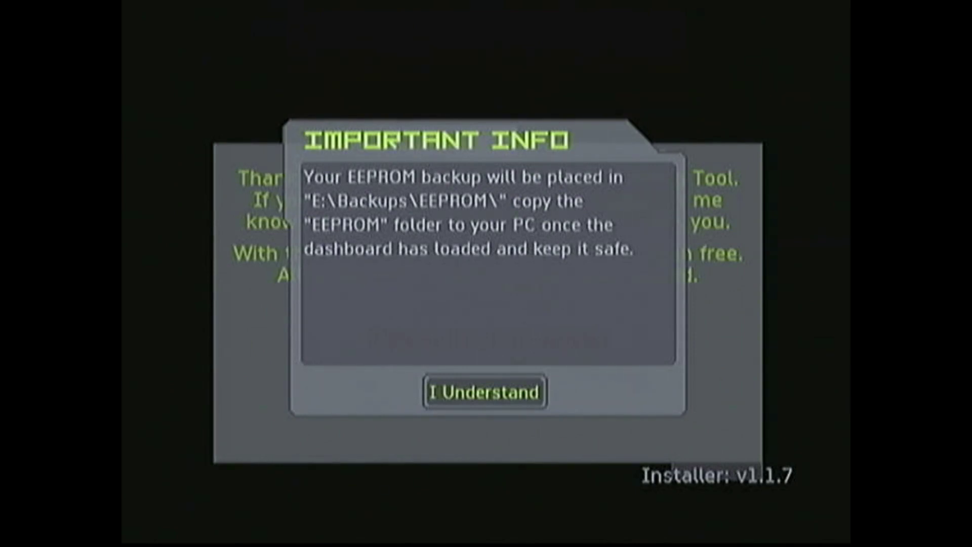
key("a")
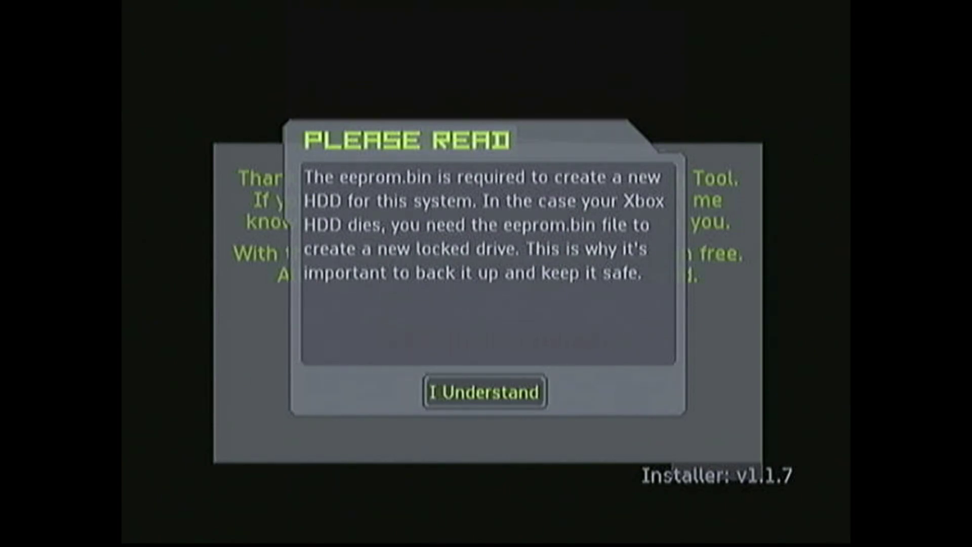
key("a")
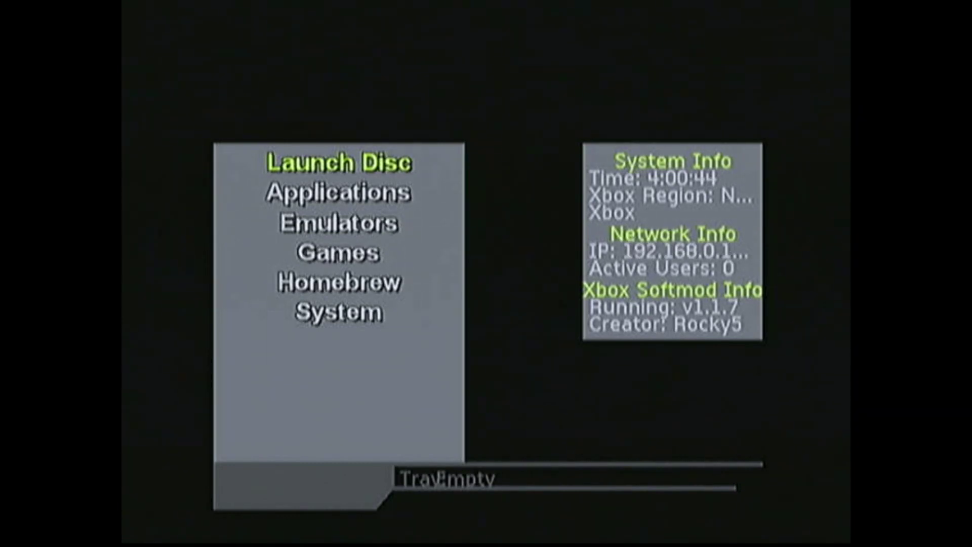
Go to System > Skins and highlight the Default skin
key("Down")
key("Down")
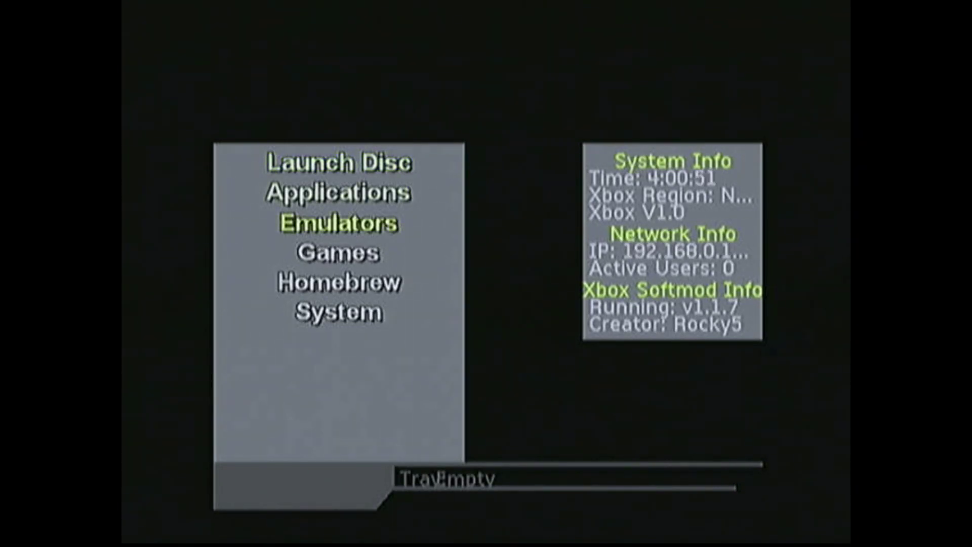
key("Down")
key("Down")
key("Down")
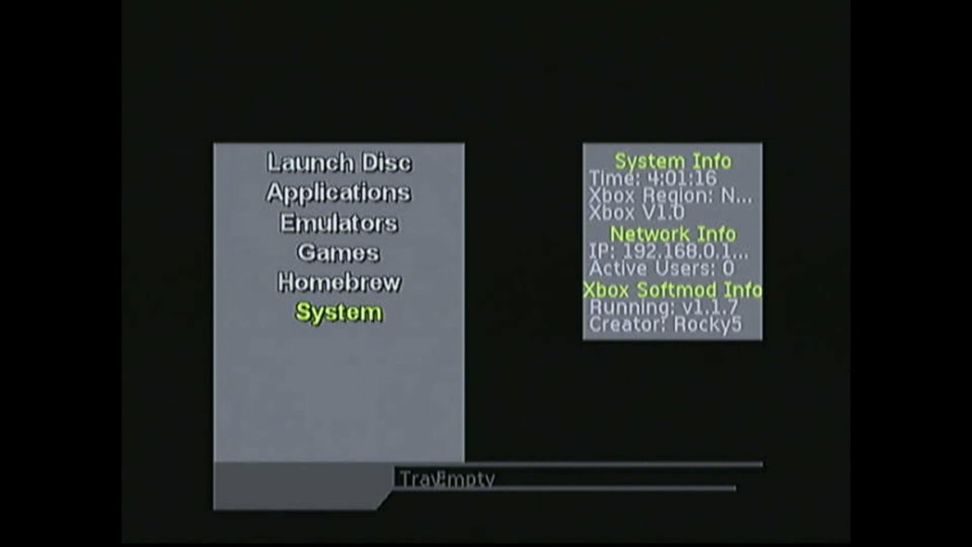
key("Return")
key("Down")
key("Down")
key("Down")
key("Down")
key("Down")
key("Down")
key("Down")
key("Down")
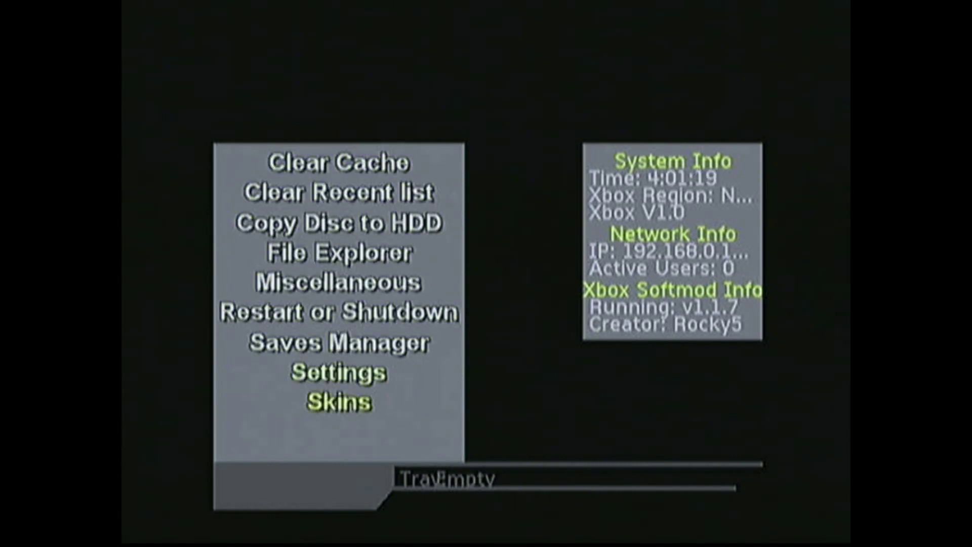
key("Return")
key("Up")
key("Up")
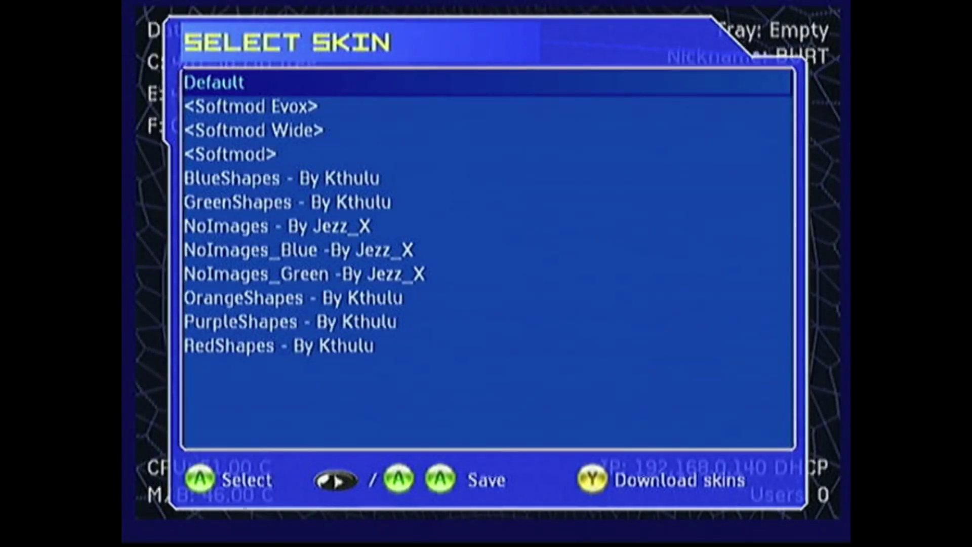
Apply the Default skin and move to Settings in the System menu
key("Return")
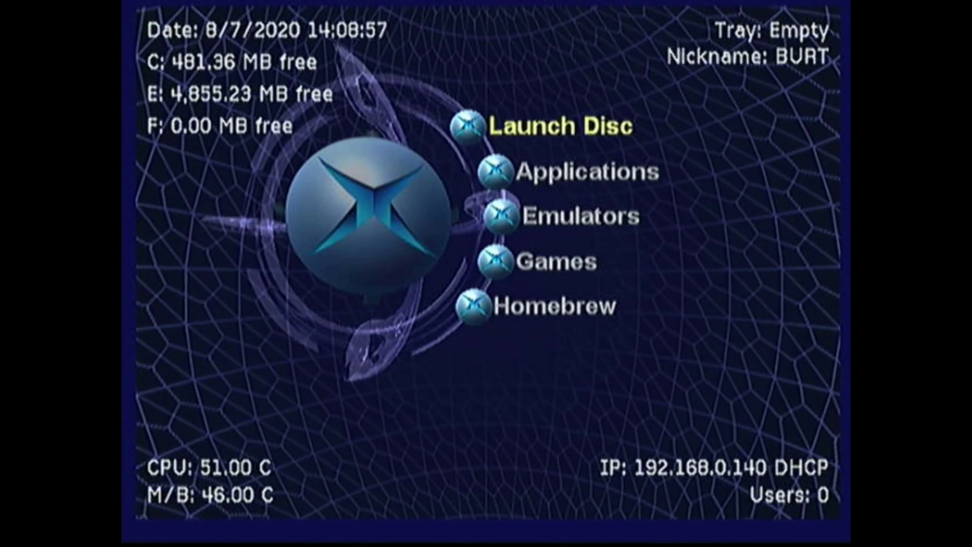
key("Down")
key("Down")
key("Down")
key("Down")
key("Down")
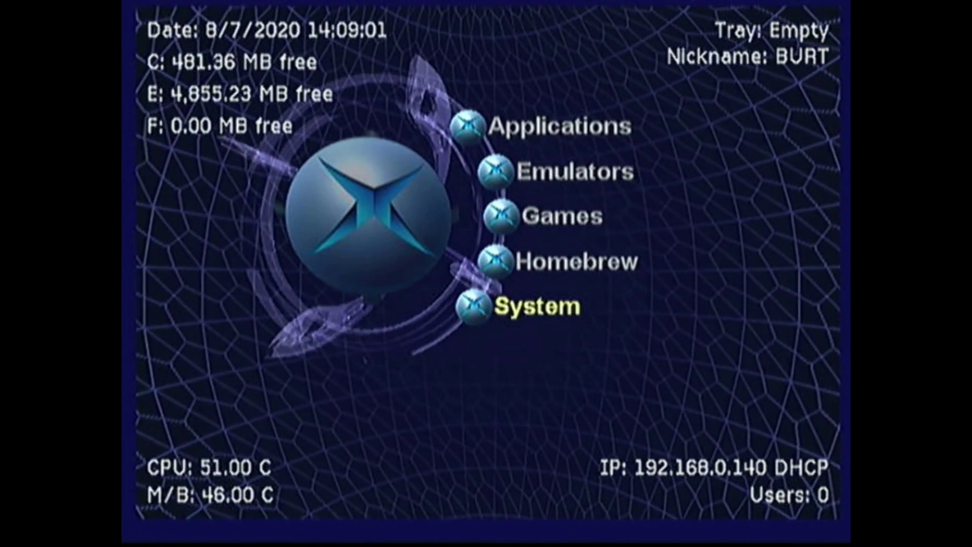
key("Return")
key("Down")
key("Down")
key("Down")
key("Down")
key("Down")
key("Down")
key("Down")
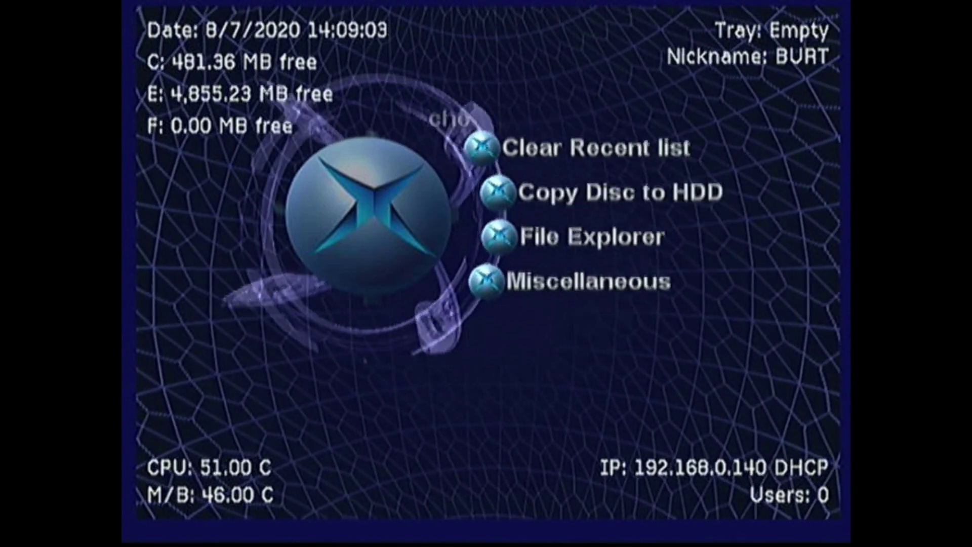
key("Down")
key("Up")
Widen Screen Calibration by pushing the top-left and bottom-right corners outward, then save it
key("Return")
key("Down")
key("Down")
key("Down")
key("Down")
key("Down")
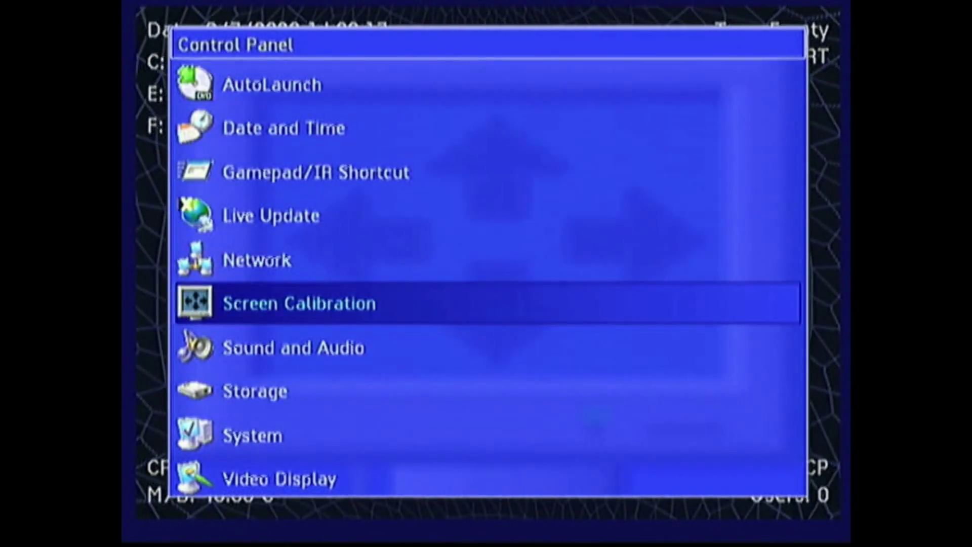
key("Return")
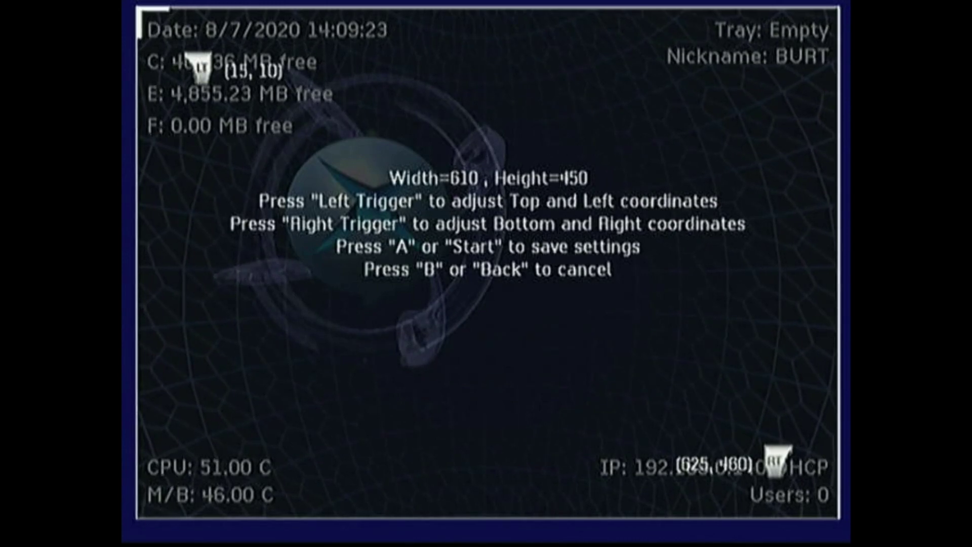
key("Left")
key("Left")
key("Left")
key("Left")
key("Left")
key("Left")
key("Left")
key("Left")
key("Left")
key("Left")
key("Up")
key("Up")
key("Up")
key("Up")
key("Up")
key("Left")
key("Left")
key("Left")
key("Right")
key("Right")
key("Right")
key("Right")
key("Right")
key("Right")
key("Down")
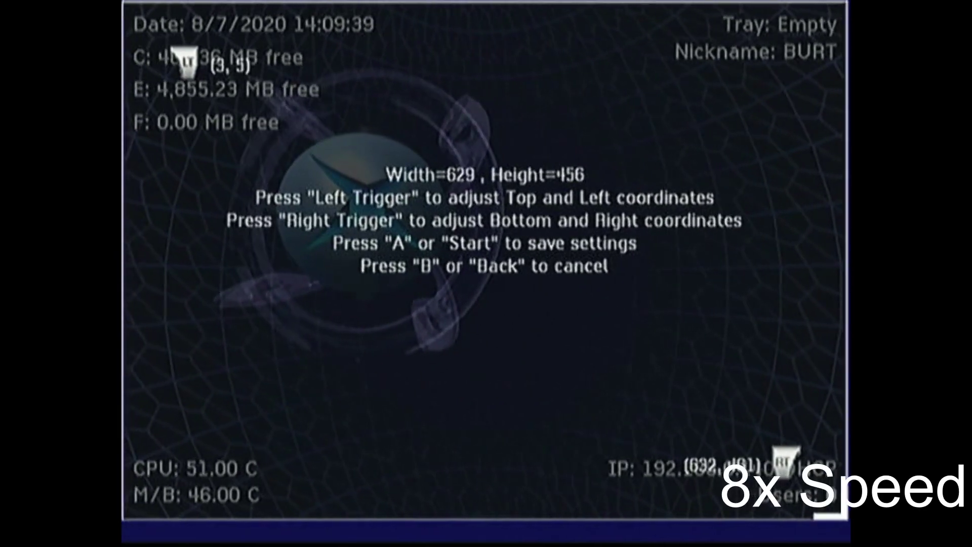
key("Right")
key("Down")
key("Down")
key("Down")
key("Down")
key("Down")
key("Down")
key("Down")
key("Down")
key("Down")
key("Down")
key("Down")
key("Down")
key("Down")
key("Down")
key("Down")
key("Down")
key("Down")
key("Down")
key("Down")
key("Return")
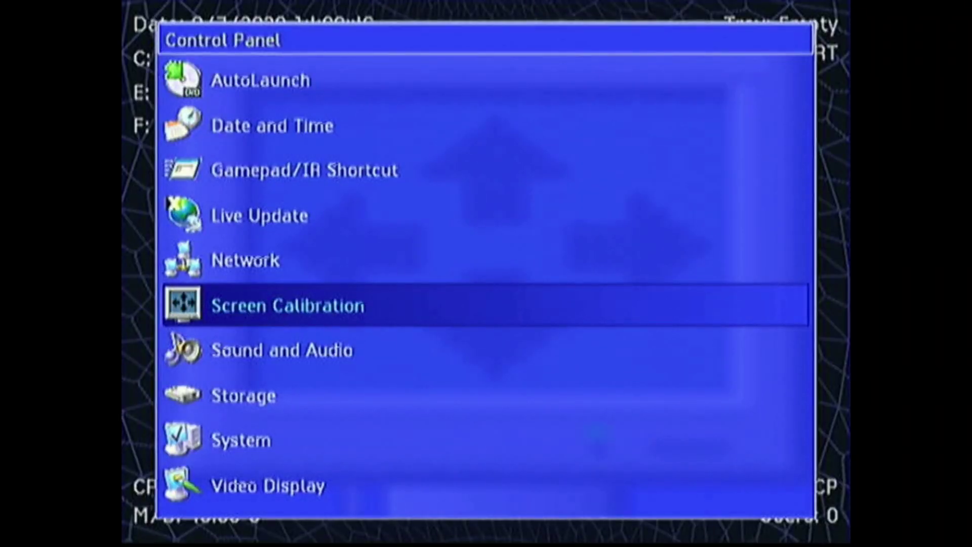
key("Escape")
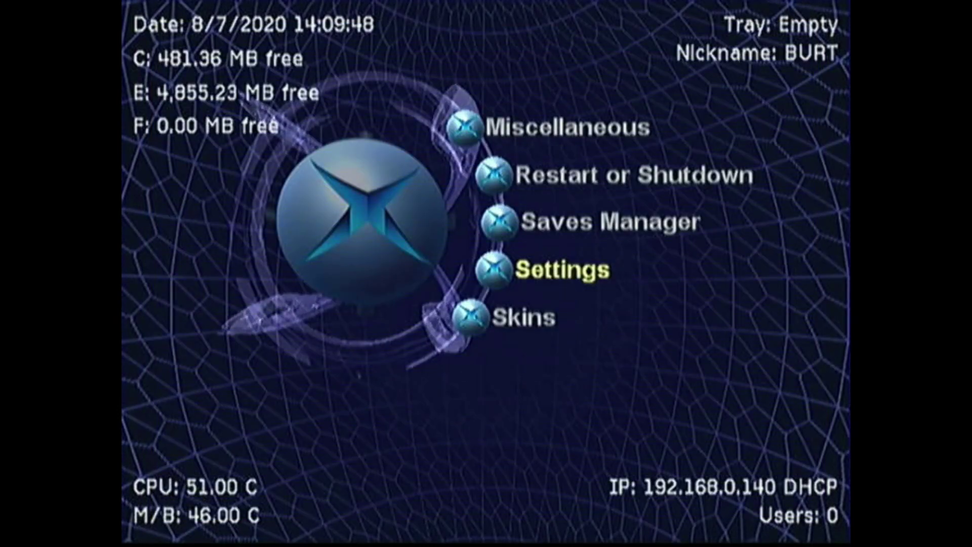
Move up to Saves Manager in the dashboard main menu
key("Up")
key("Up")
key("Up")
key("Up")
key("Up")
key("Up")
key("Up")
key("Up")
key("Up")
key("Up")
key("Up")
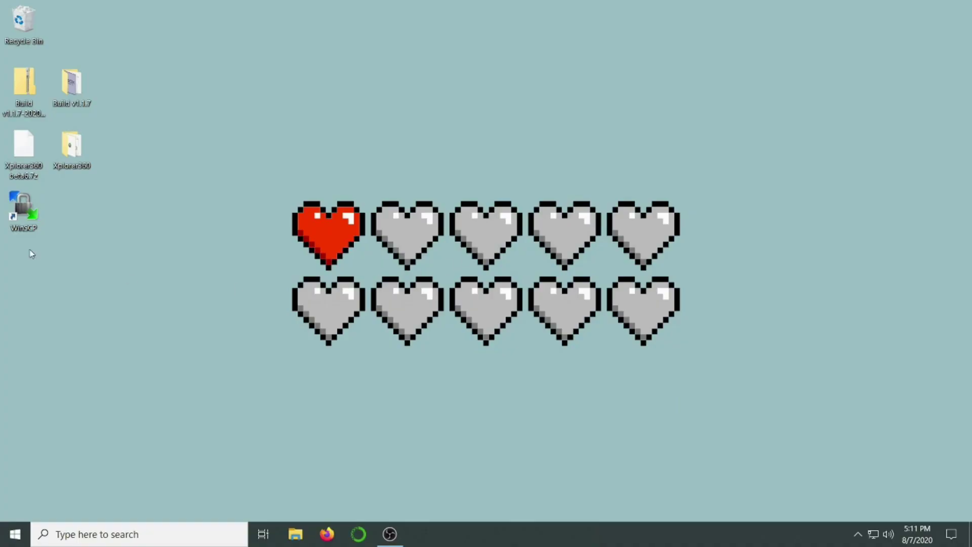
Launch WinSCP and log in to 192.168.0.140 over FTP with the Xbox's credentials
left_click(32, 226)
double_click(31, 226)
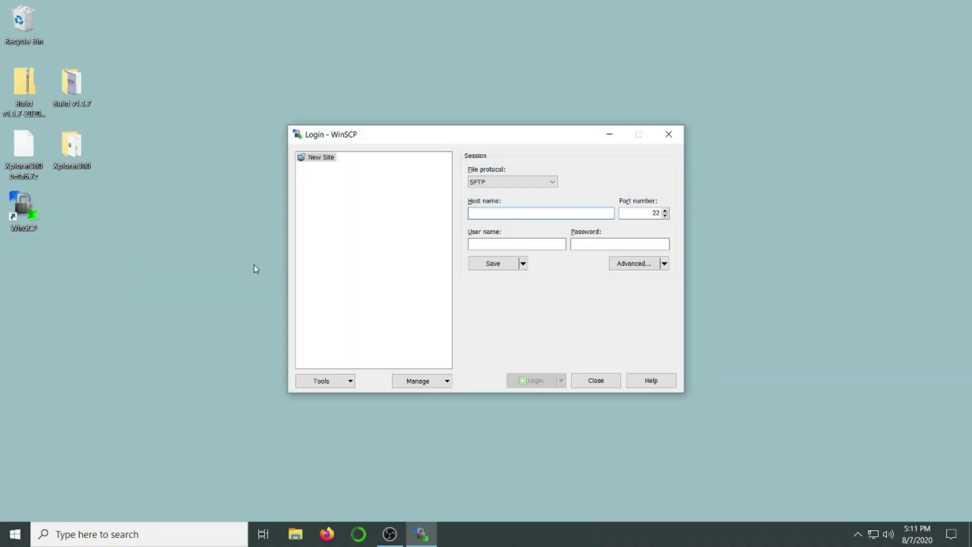
left_click(493, 184)
left_click(482, 209)
left_click(481, 212)
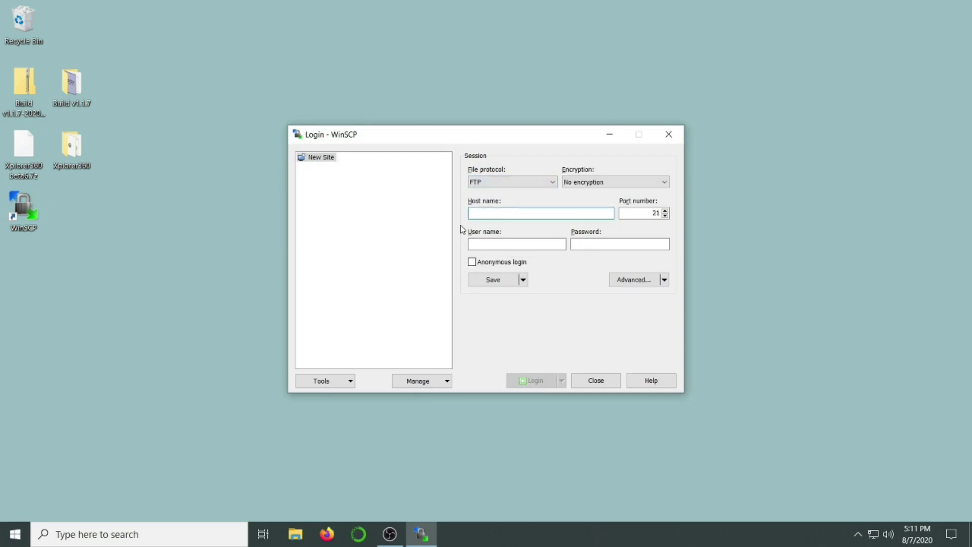
type("192.")
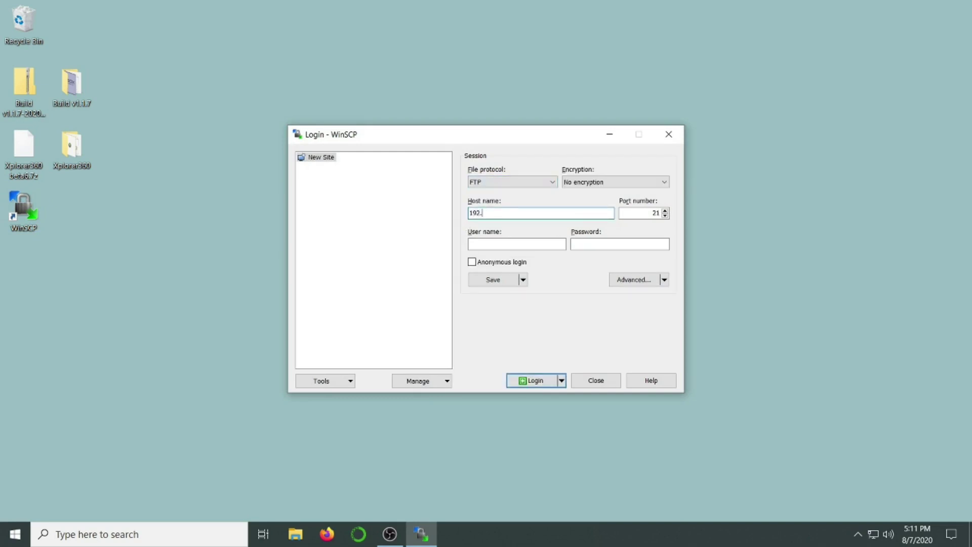
type("168.0.140")
left_click(497, 246)
type("xboxxbox")
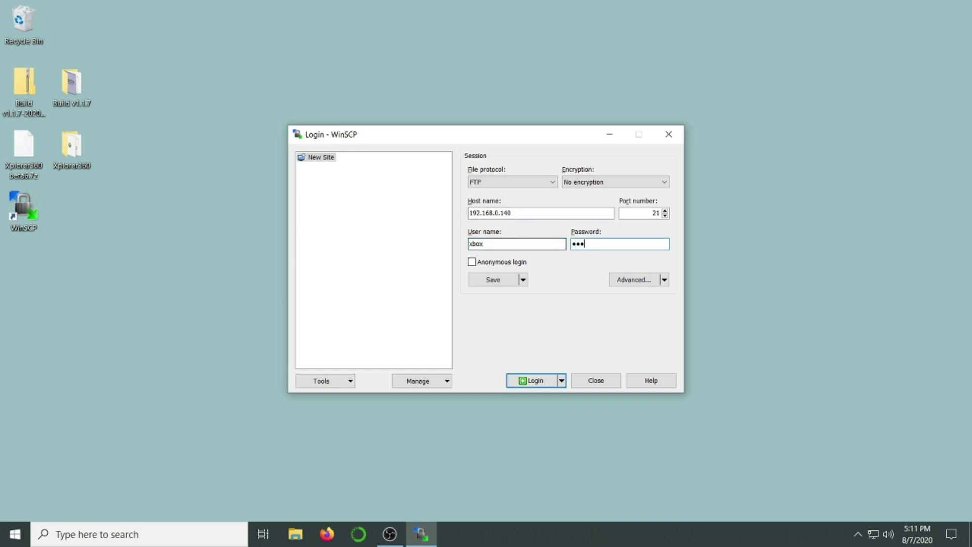
left_click(522, 380)
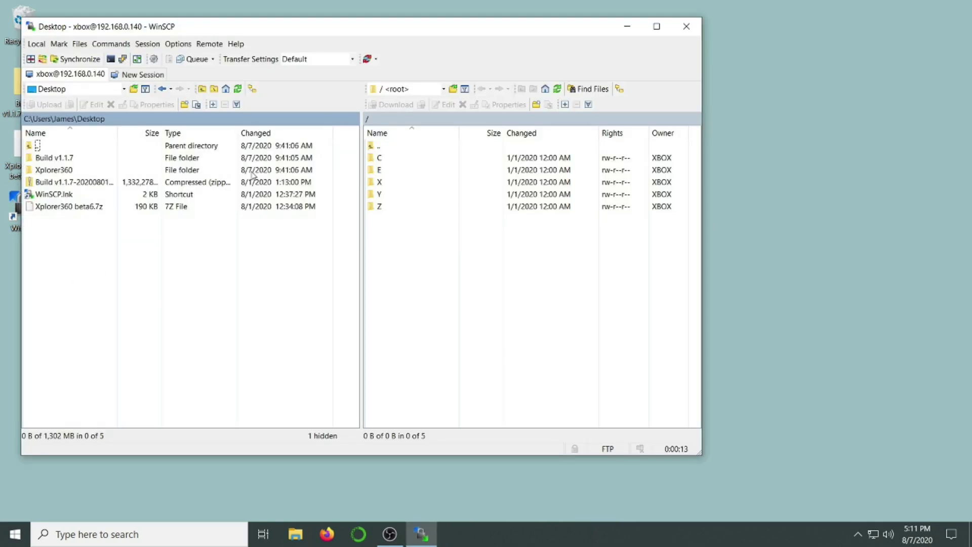
Copy the EEPROM folder from E/Backups onto the Windows desktop
left_click_drag(207, 28, 410, 29)
double_click(583, 170)
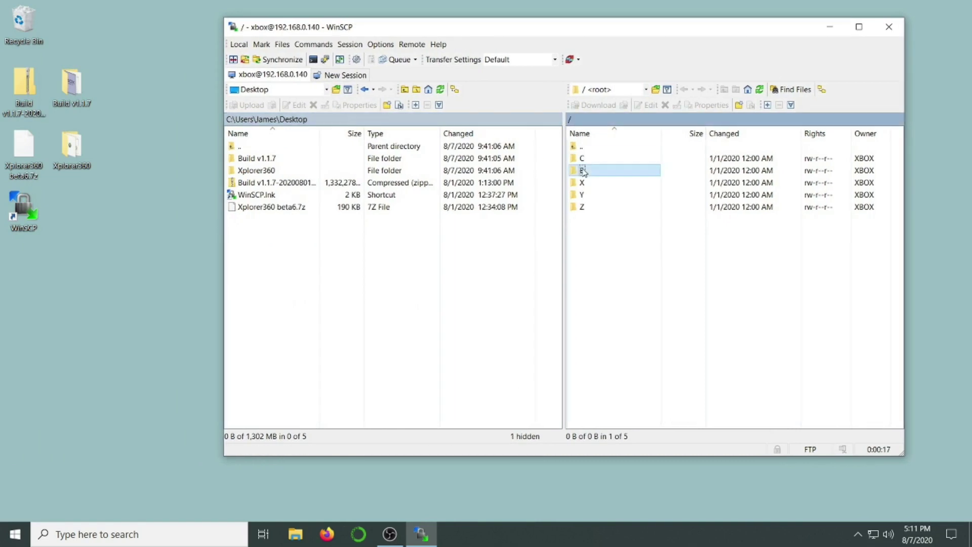
double_click(584, 171)
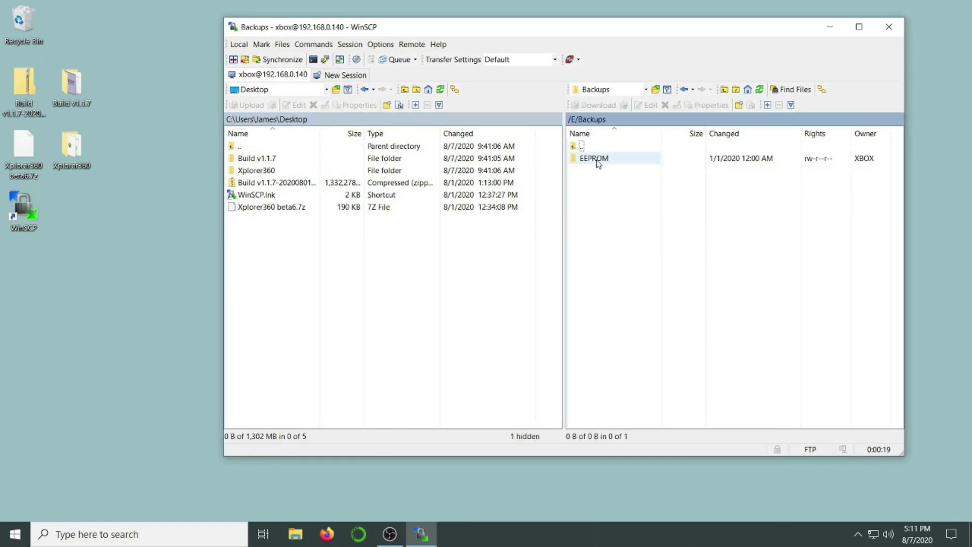
left_click(598, 159)
left_click_drag(598, 159, 89, 230)
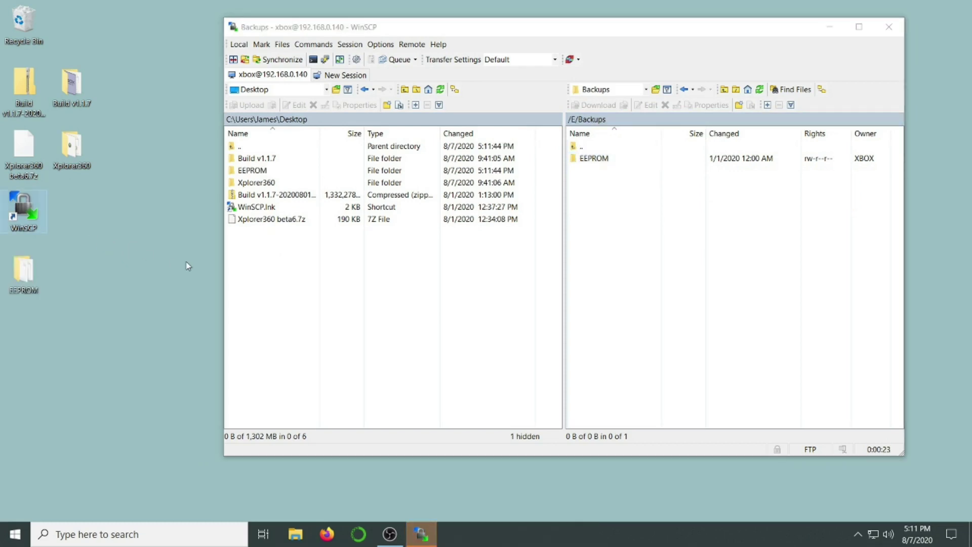
left_click(421, 534)
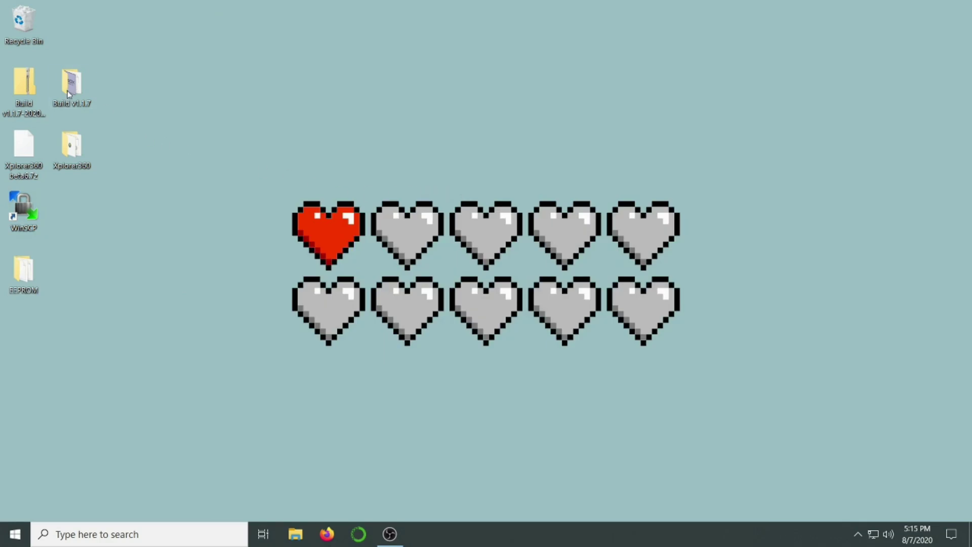
Burn the disc image in Build v1.1.7 > Extras Disc to DVD with Burn disc image
double_click(71, 85)
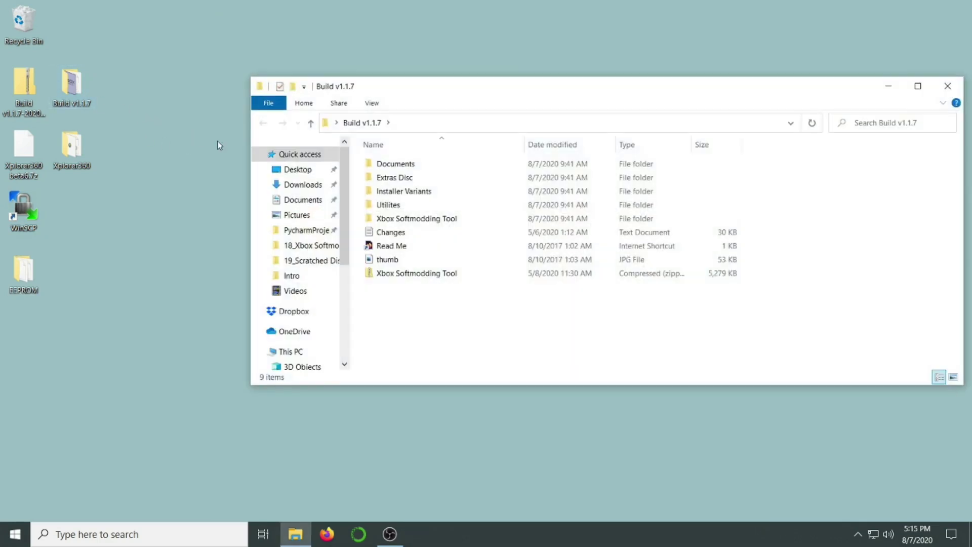
double_click(375, 177)
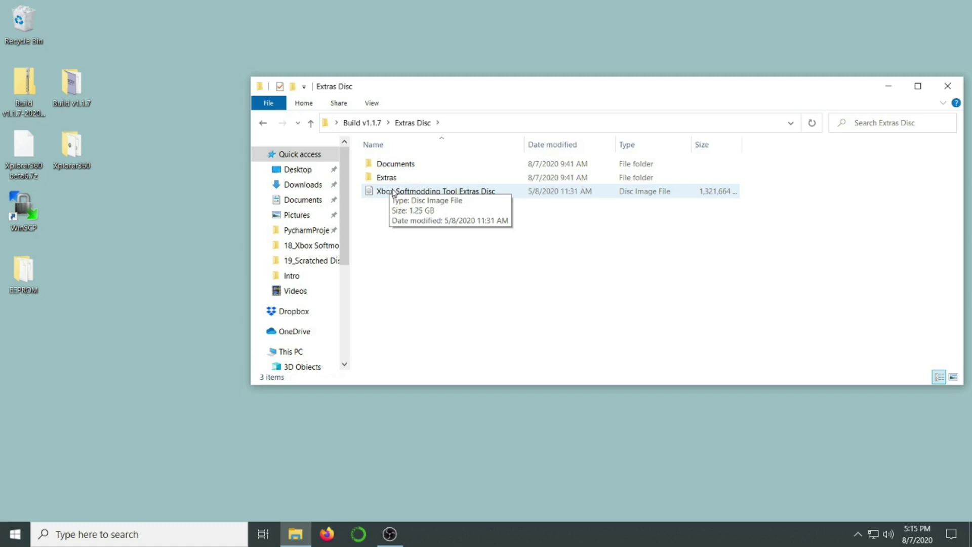
left_click(392, 193)
right_click(393, 192)
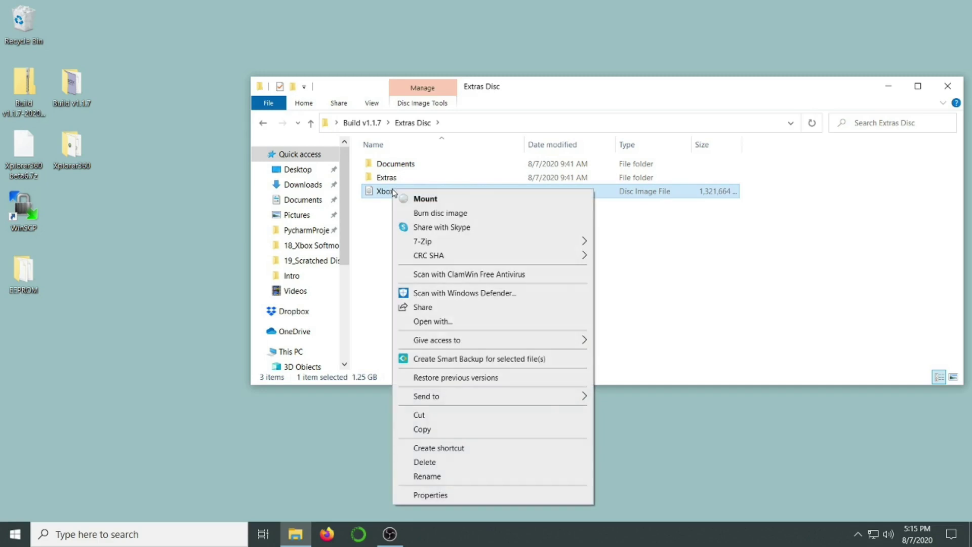
left_click(443, 213)
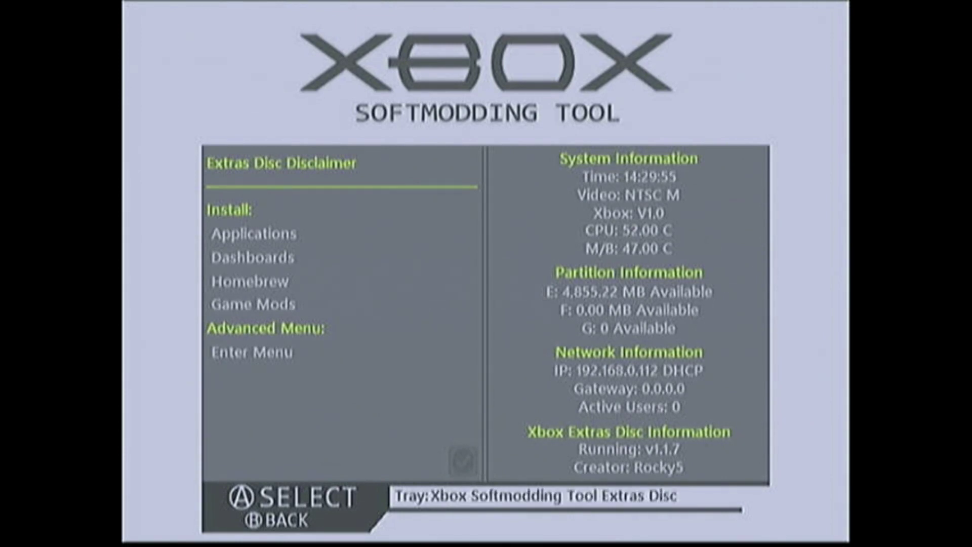
Choose Stock MS Dash 5960 under Dashboards > MS Dashboards and start its install
key("Down")
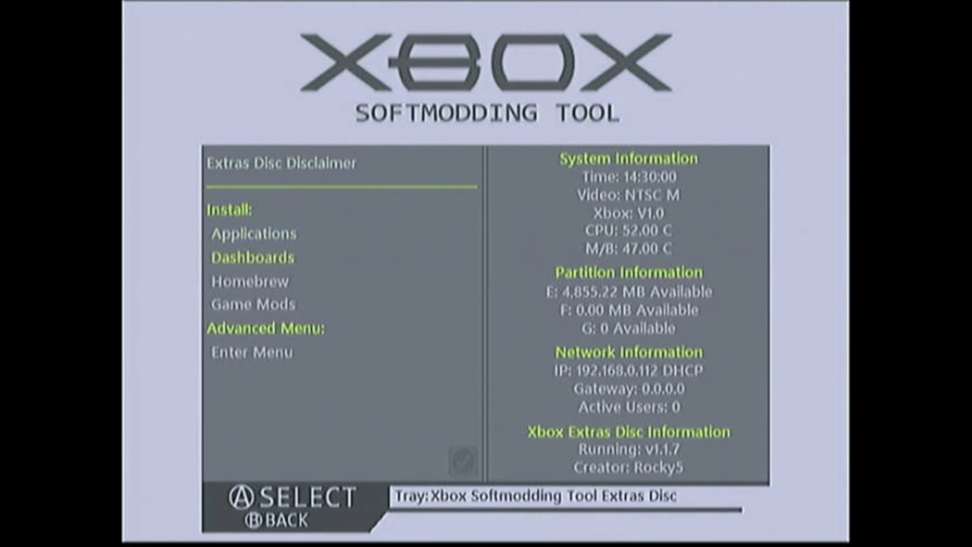
key("Return")
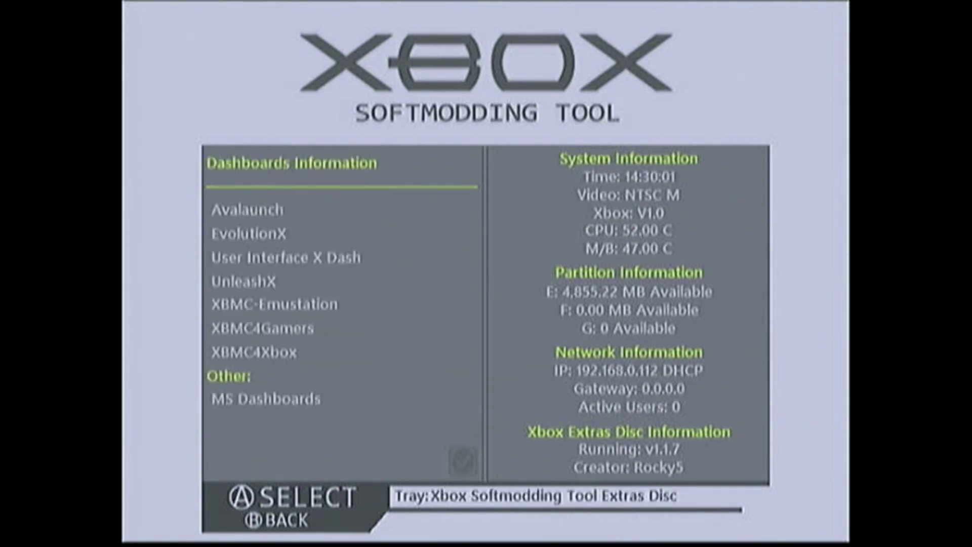
key("Down")
key("Down")
key("Down")
key("Down")
key("Return")
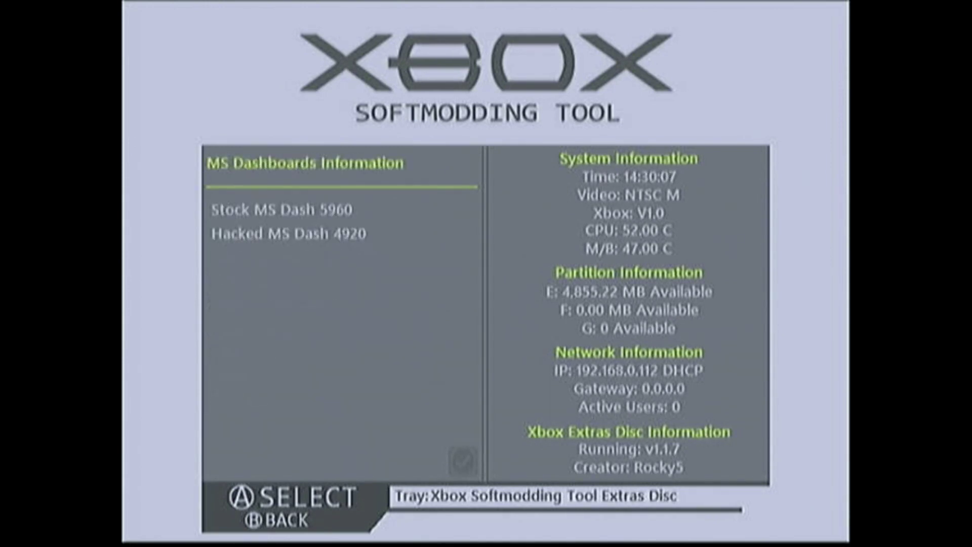
key("Return")
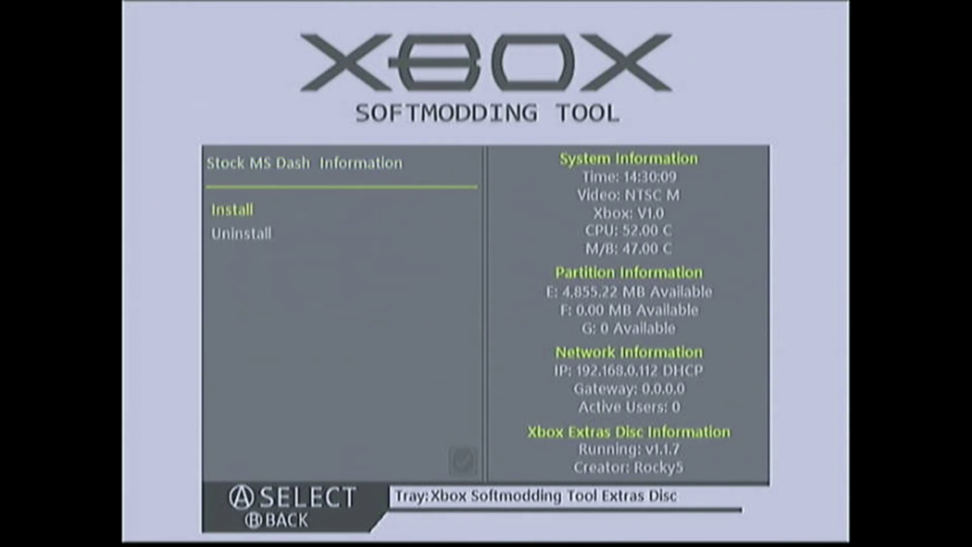
key("Return")
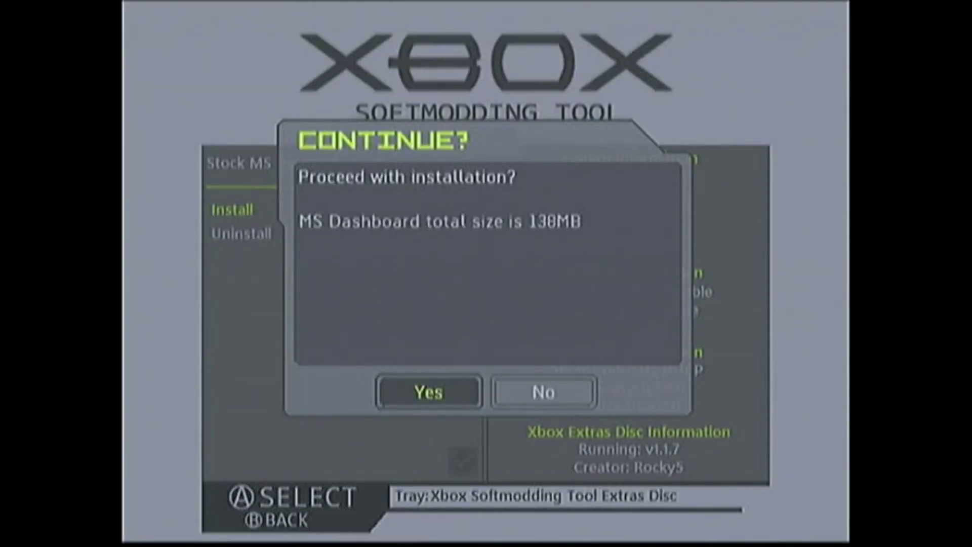
Confirm the install, acknowledge the C drive clean-up notice, answer the audio prompt, and dismiss Done
key("Return")
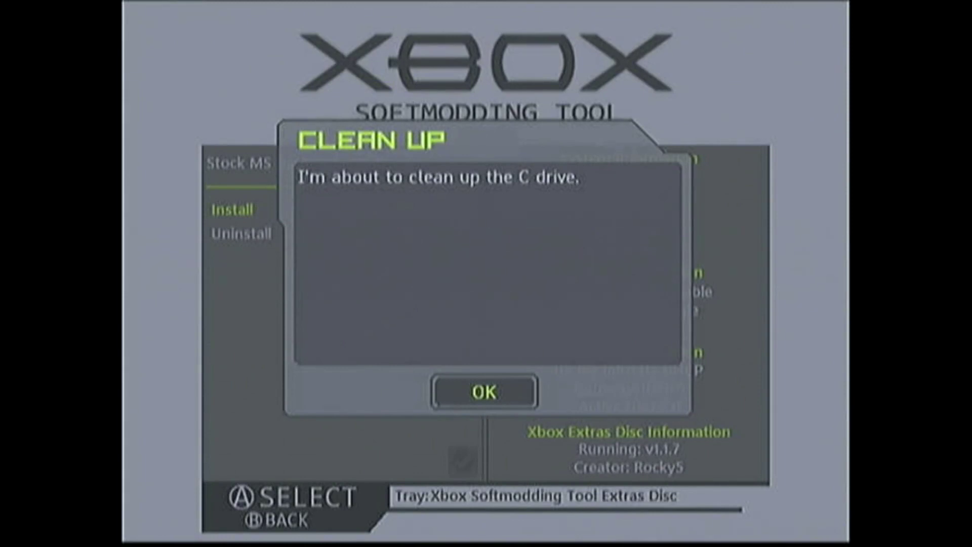
key("Return")
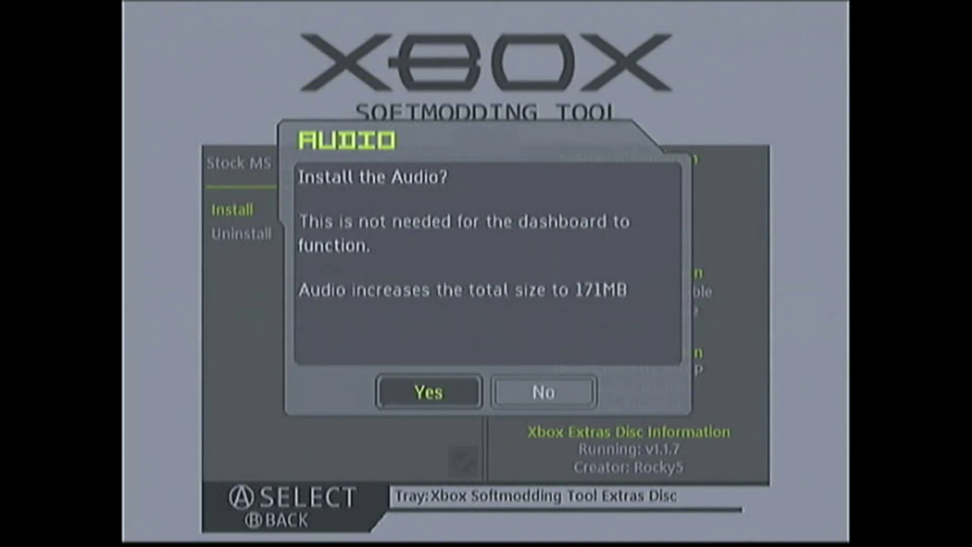
key("Return")
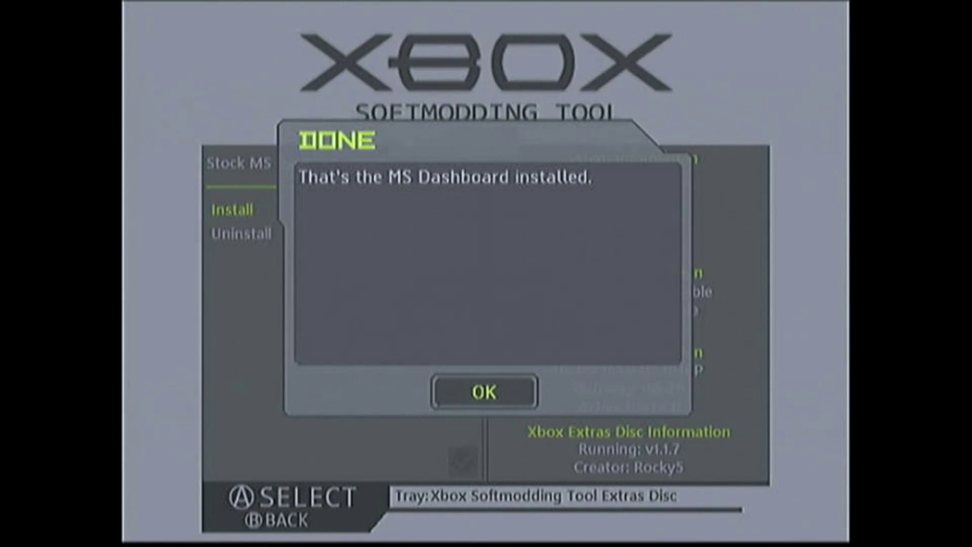
key("Return")
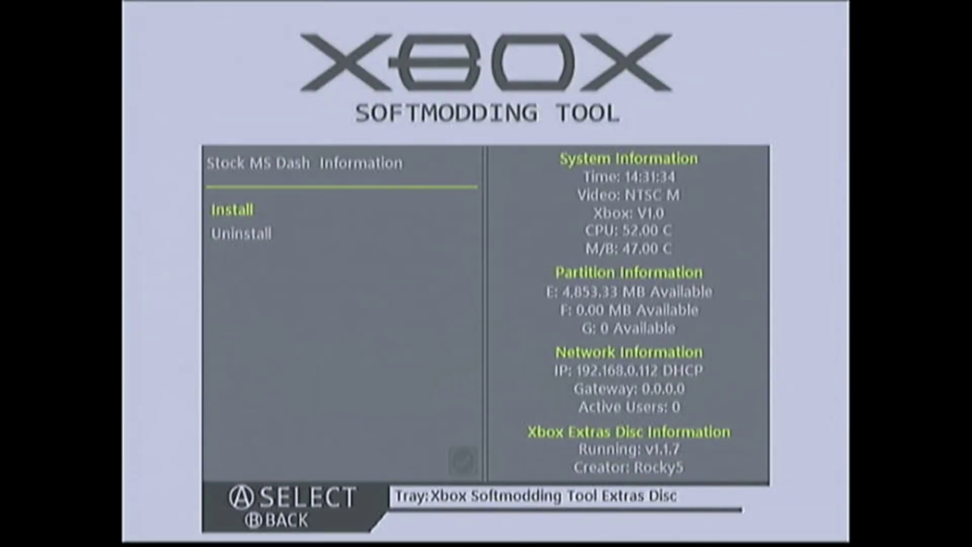
Leave the MS Dashboards list, browse Homebrew, then open Applications listing DVD2Xbox, Enigmah-X and Xored Mini
key("Escape")
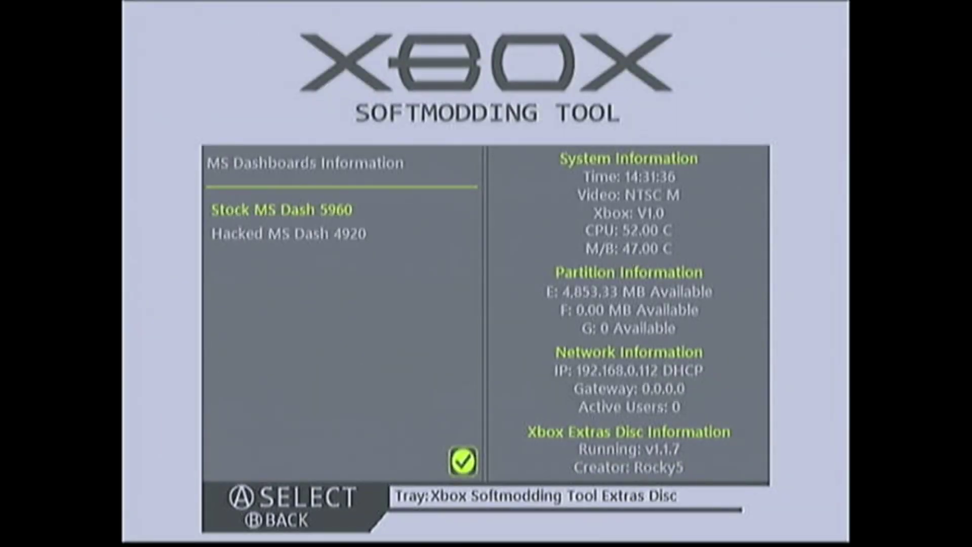
key("Escape")
key("Escape")
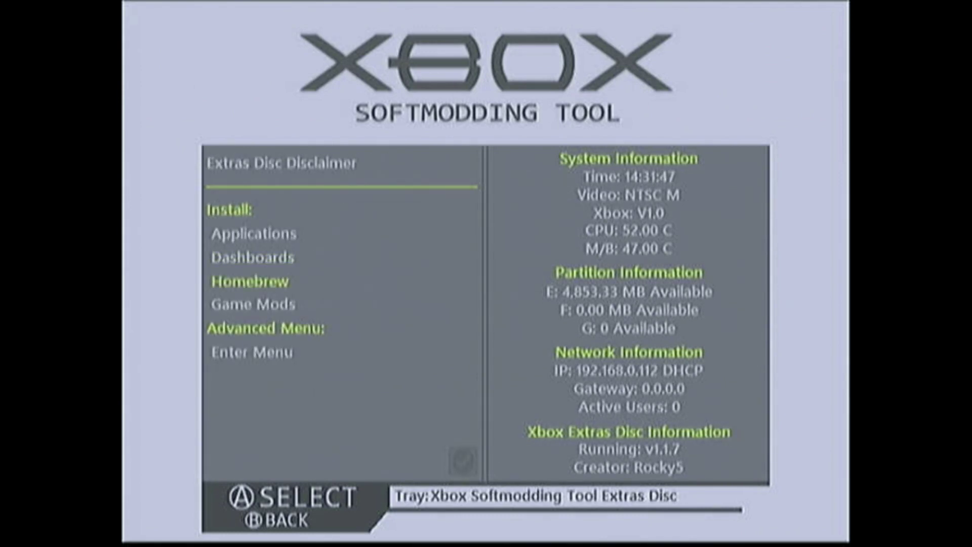
key("Return")
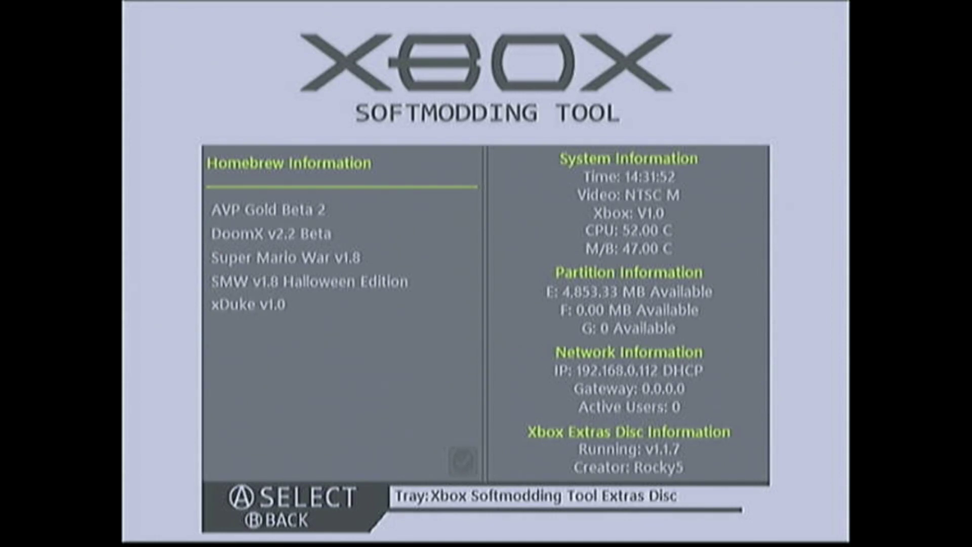
key("Escape")
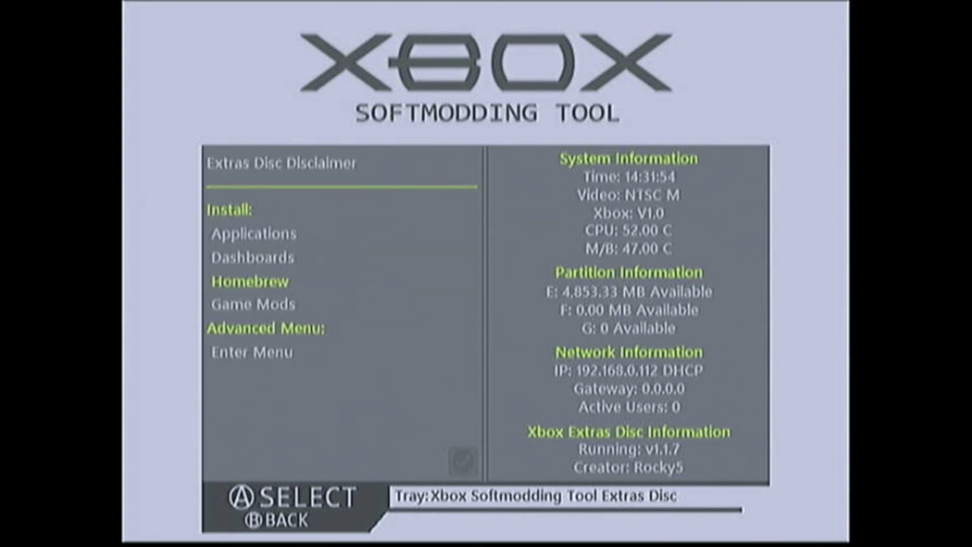
key("Return")
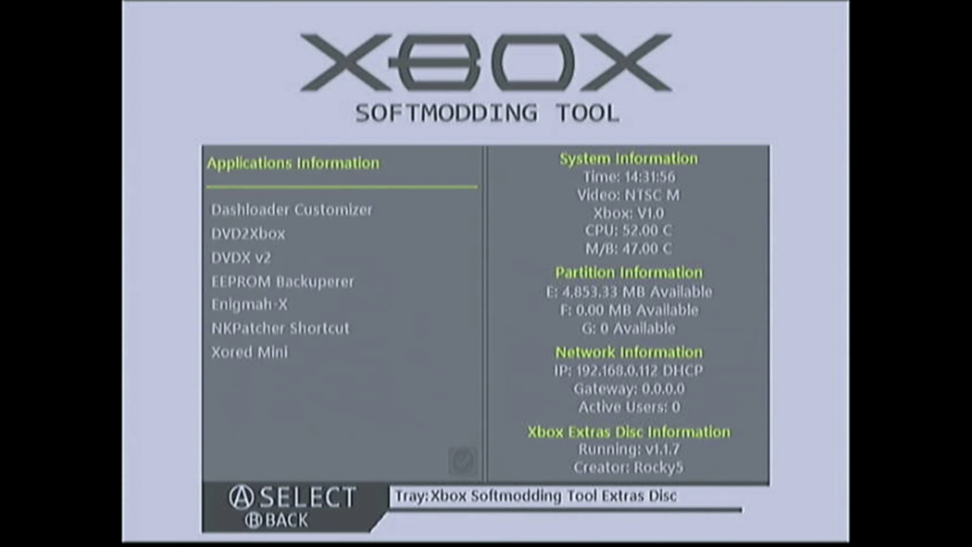